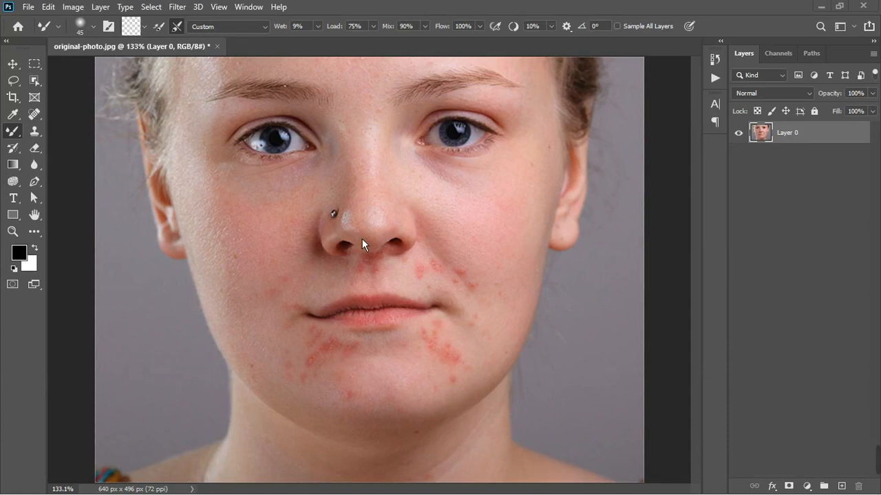
- Add a Hue/Saturation adjustment layer above the portrait and activate its on-image adjustment tool
scroll(393, 199, "up", 1)
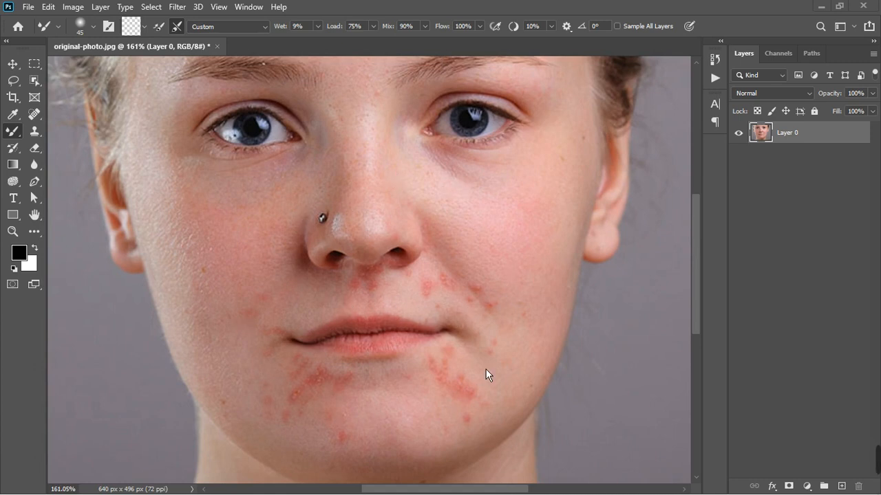
scroll(457, 335, "down", 4, "alt")
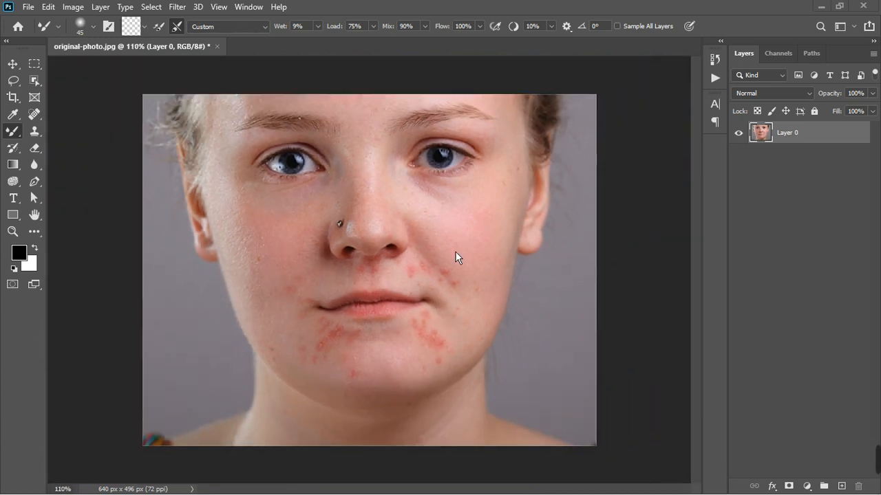
scroll(455, 256, "up", 5, "alt")
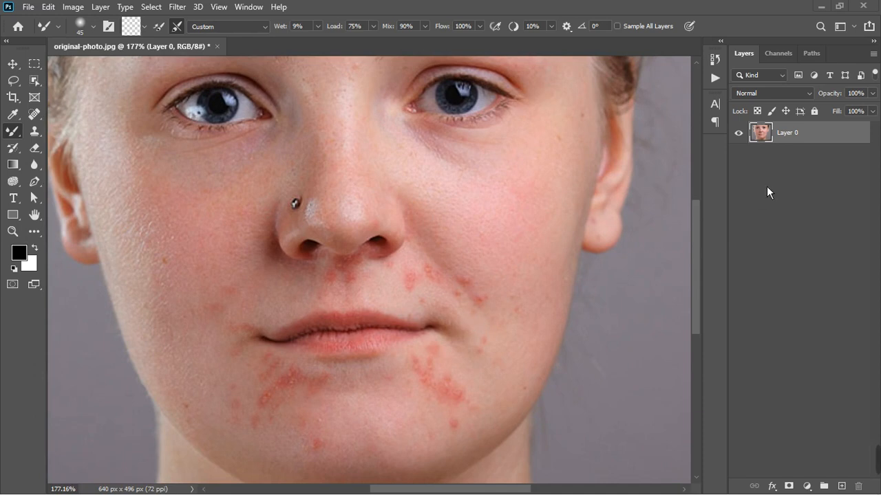
left_click(809, 488)
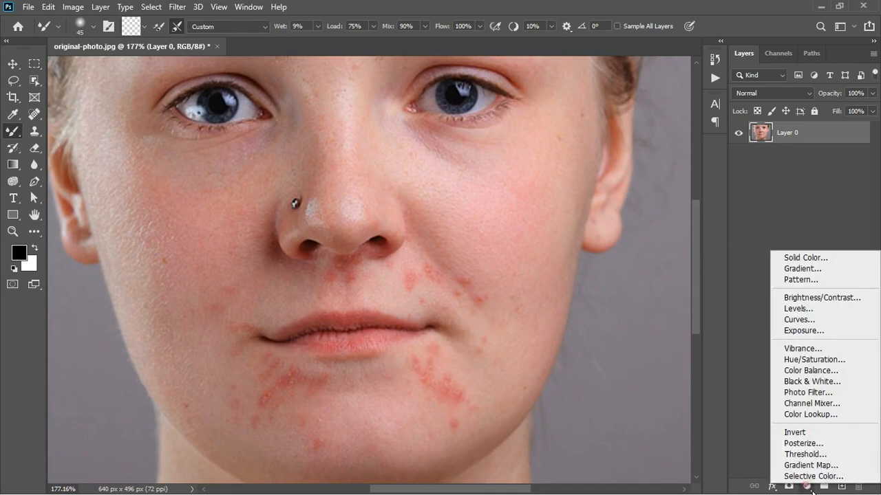
left_click(813, 360)
left_click(581, 289)
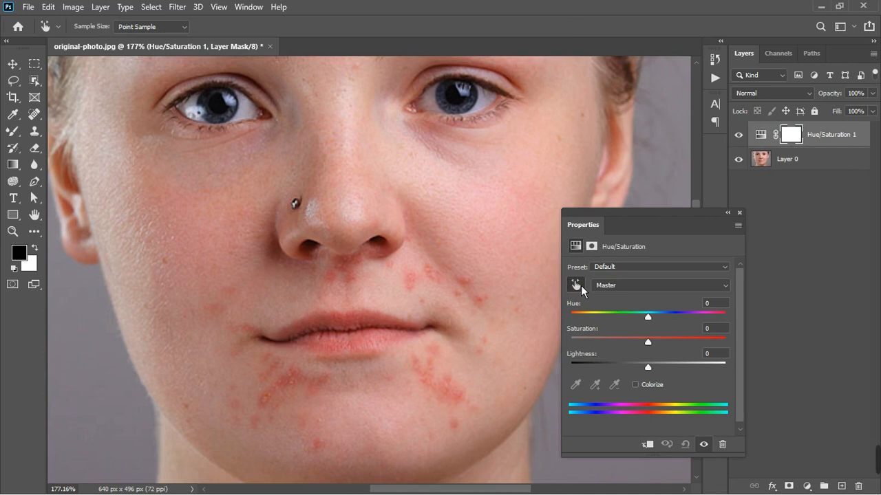
- Sample the reddened skin on the cheek so the Hue/Saturation adjustment targets the Reds range
scroll(454, 284, "down", 3)
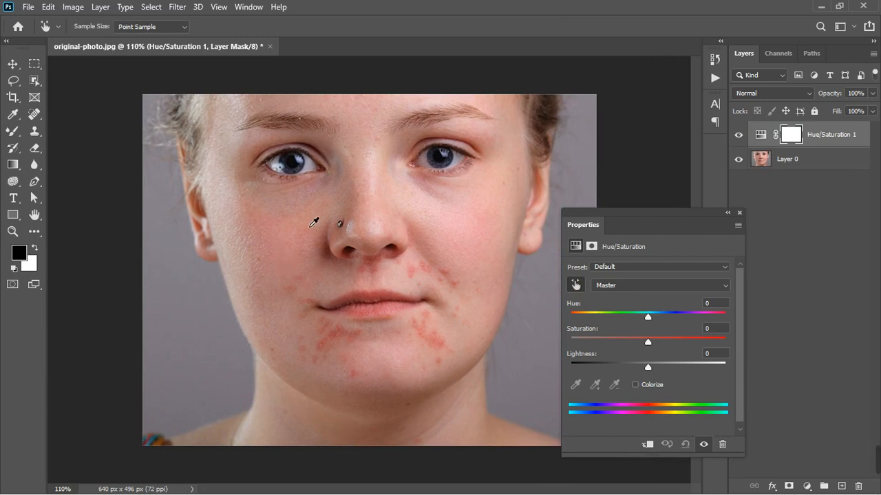
scroll(311, 215, "up", 3)
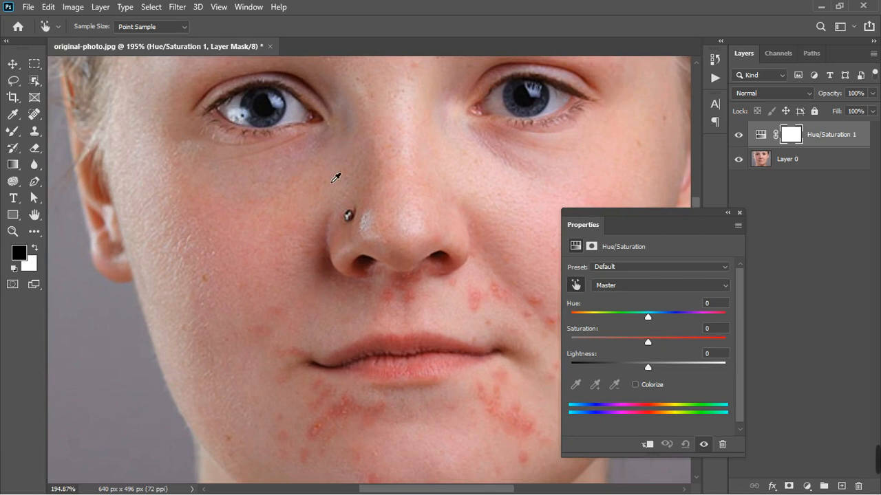
scroll(297, 281, "down", 2)
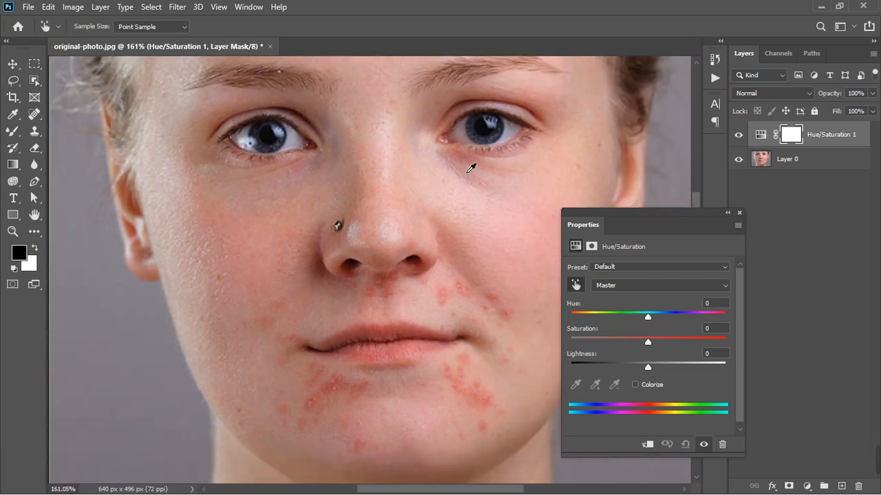
scroll(454, 190, "down", 2)
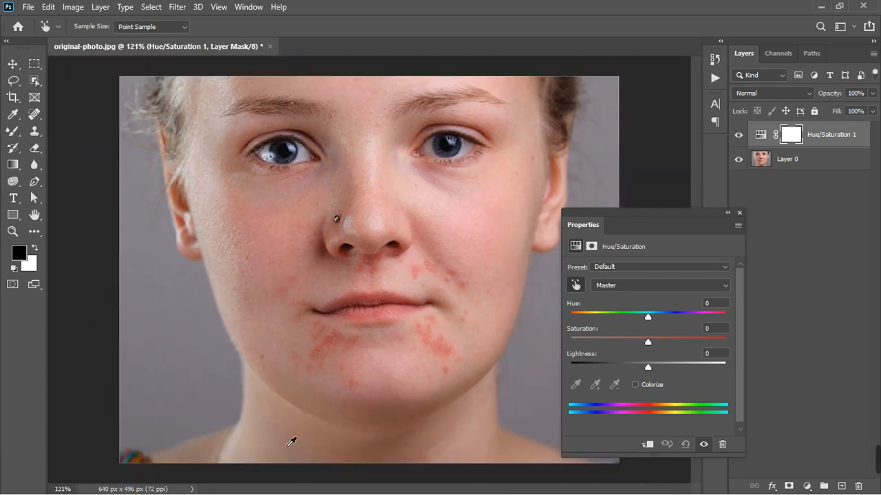
scroll(428, 213, "up", 2)
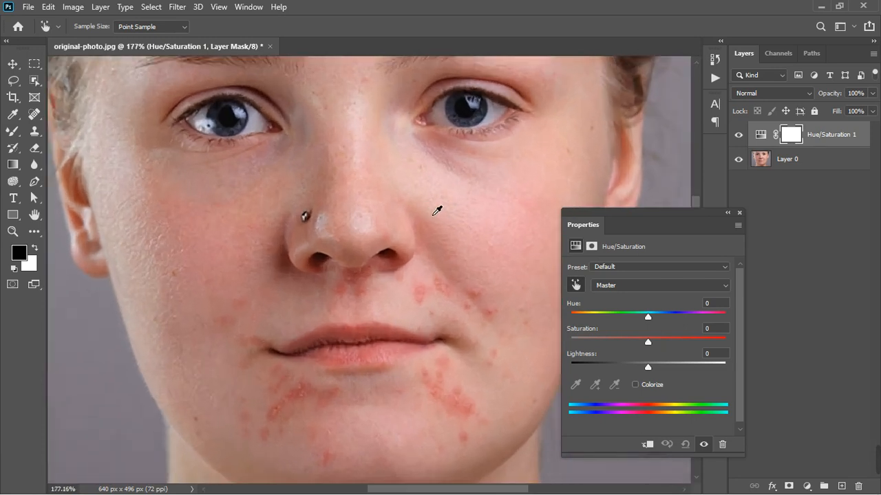
left_click(187, 254)
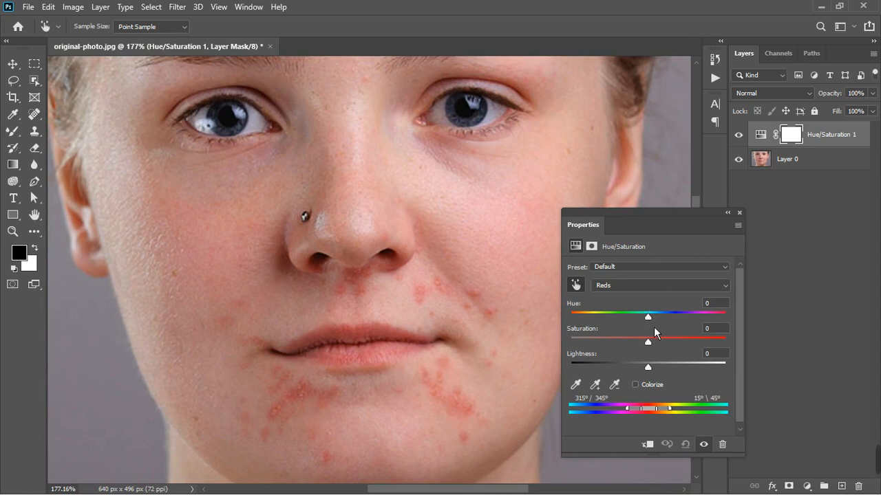
- Raise the Reds hue to +145 and shift the affected color range to 288°/317° – 348°\17° to isolate the red skin
left_click_drag(654, 324, 721, 319)
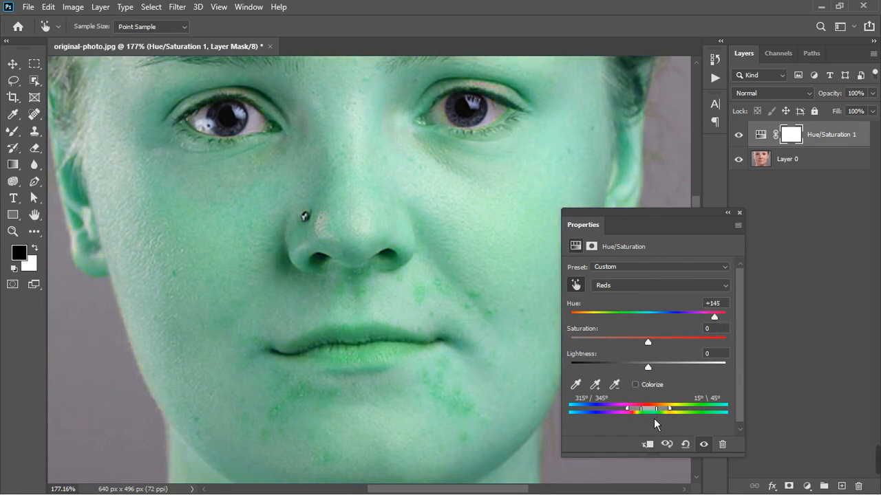
left_click_drag(656, 413, 644, 414)
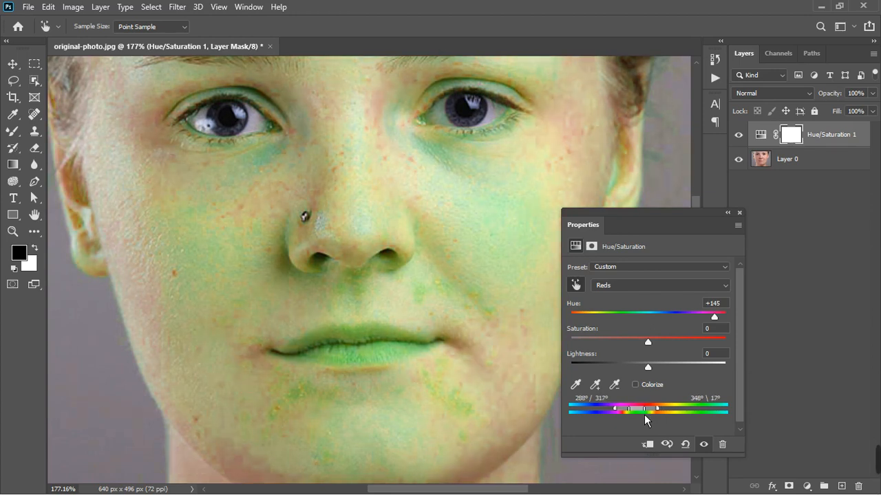
scroll(452, 329, "down", 3)
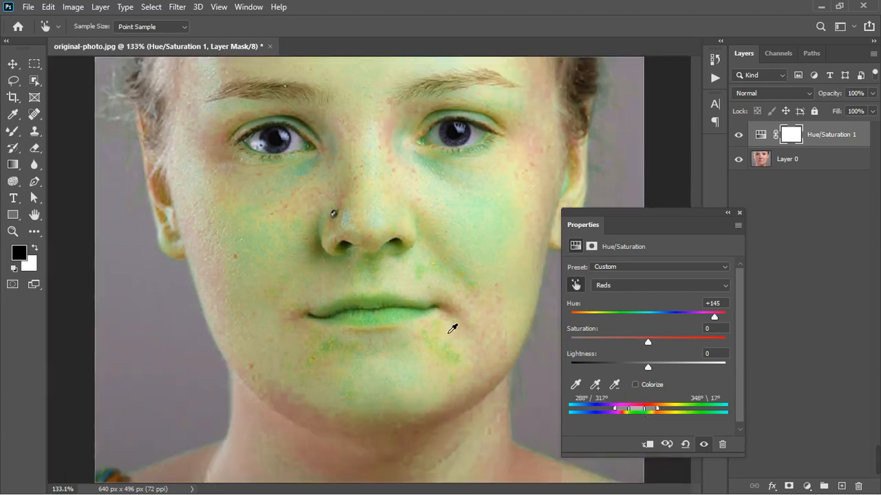
scroll(452, 329, "up", 1)
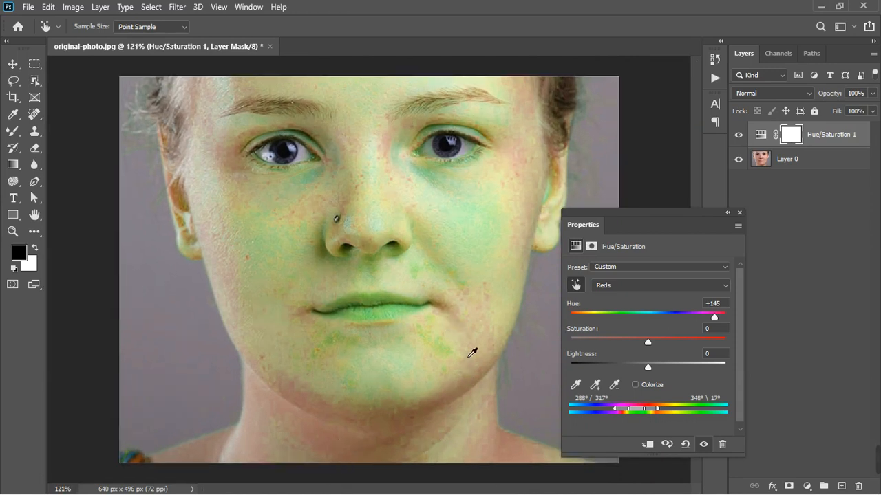
scroll(487, 222, "up", 3)
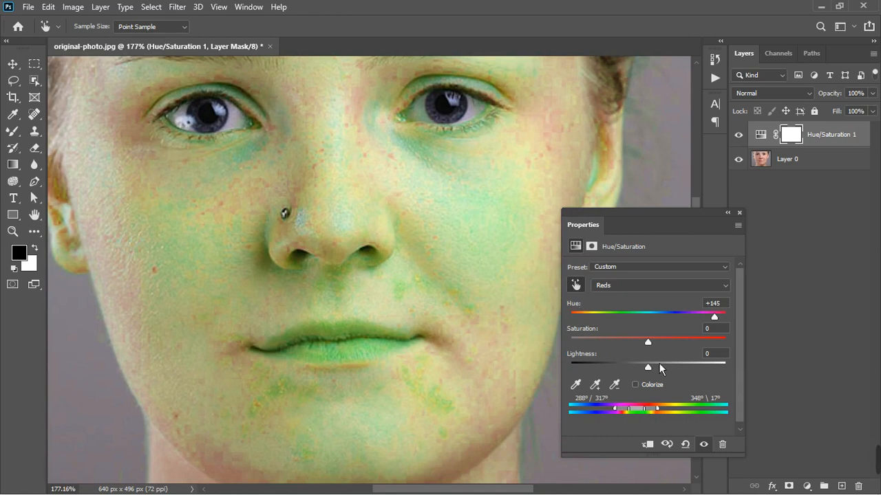
- Reset the Reds hue to 0 and raise it to slightly above +17 to neutralize the facial redness
left_click(713, 304)
type("0")
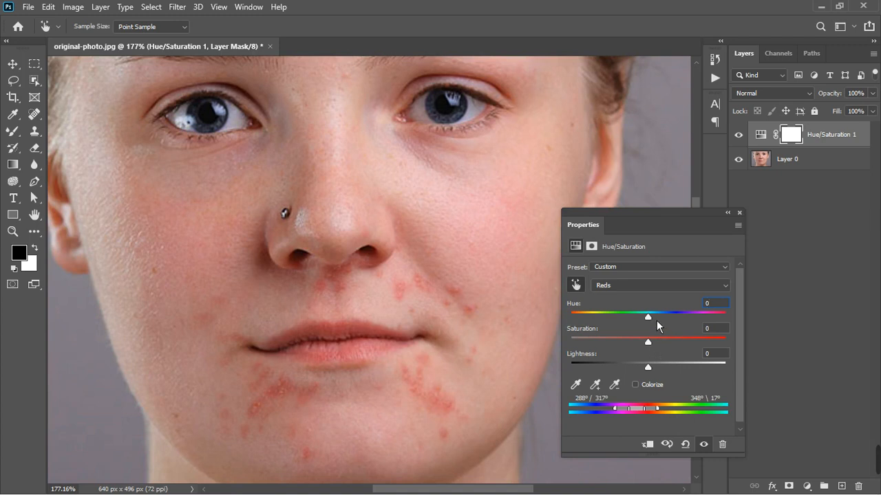
left_click_drag(653, 321, 667, 319)
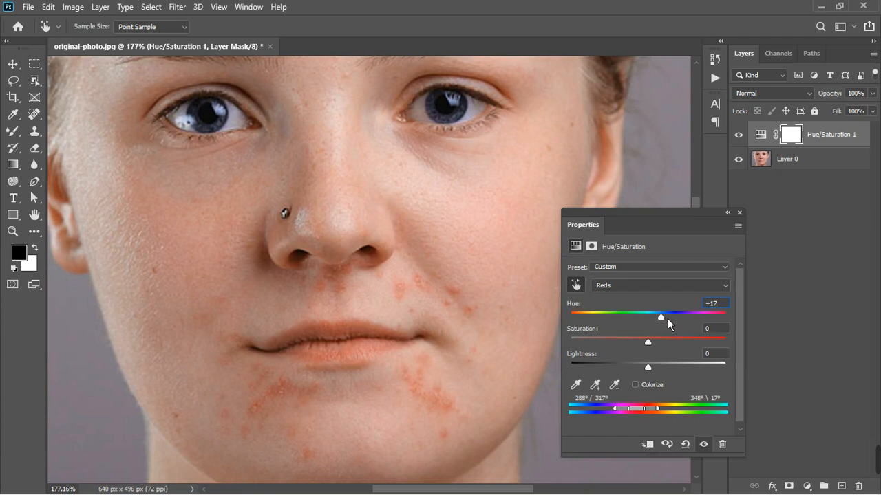
left_click(577, 286)
scroll(442, 307, "down", 4)
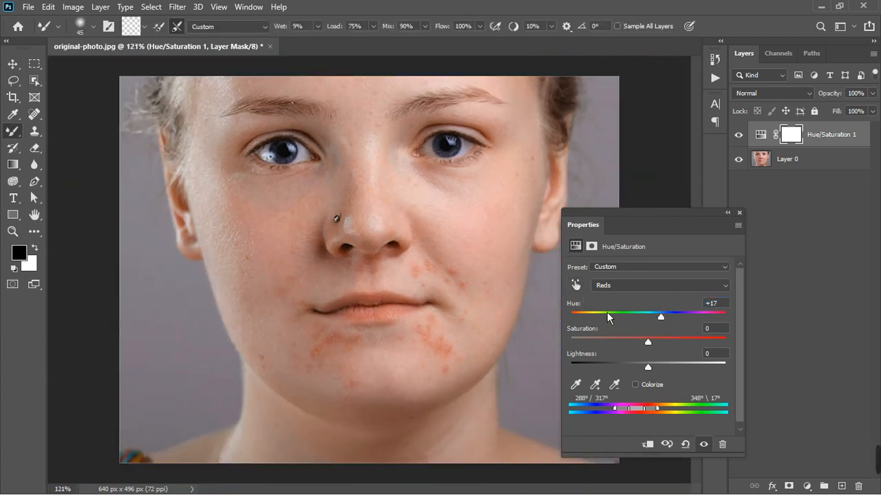
left_click_drag(665, 324, 676, 322)
left_click(746, 222)
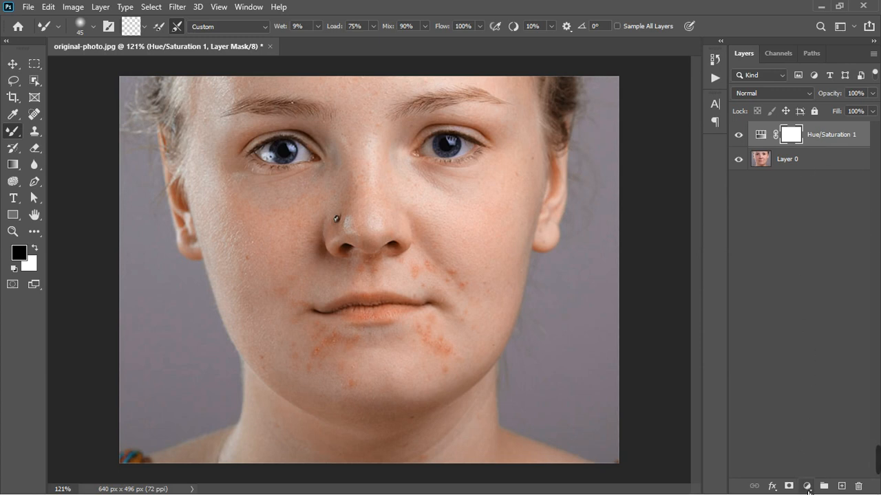
- Add a second Hue/Saturation adjustment layer and activate its on-image adjustment tool
left_click(809, 486)
left_click(802, 363)
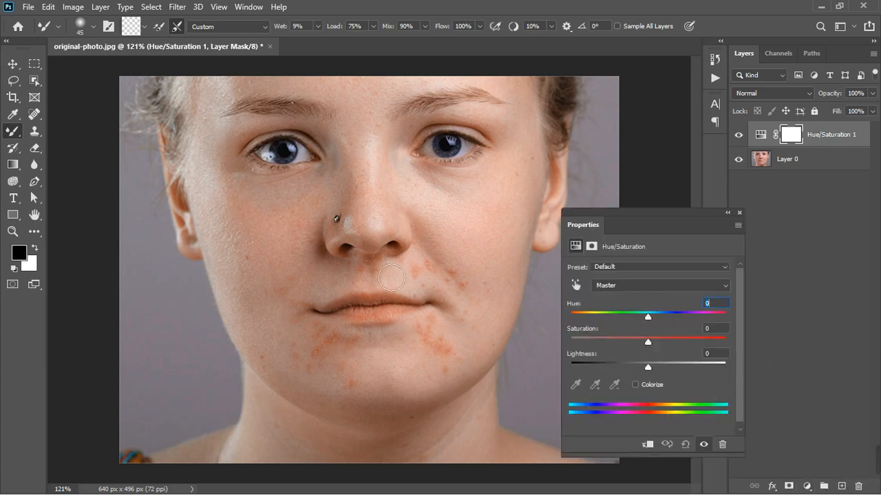
left_click(580, 289)
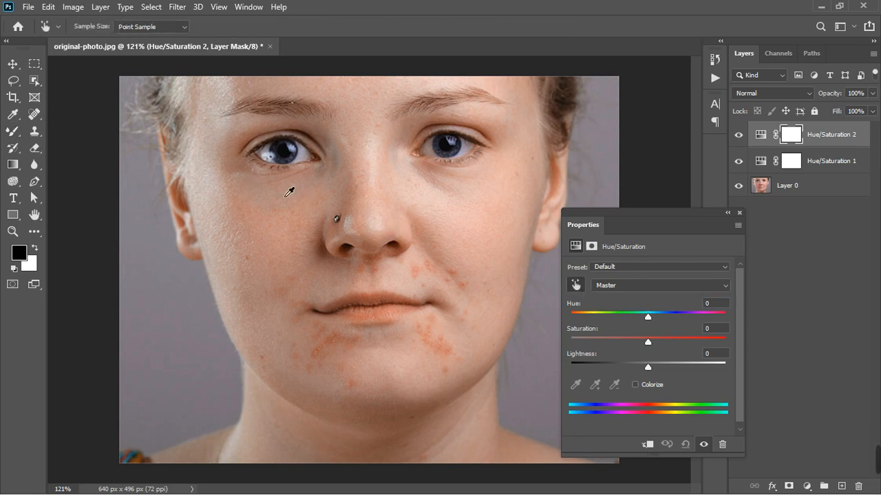
- Sample the skin below the eye, push the hue to +180, and shift the color range to 10°/39° – 70°\99°
left_click(289, 192)
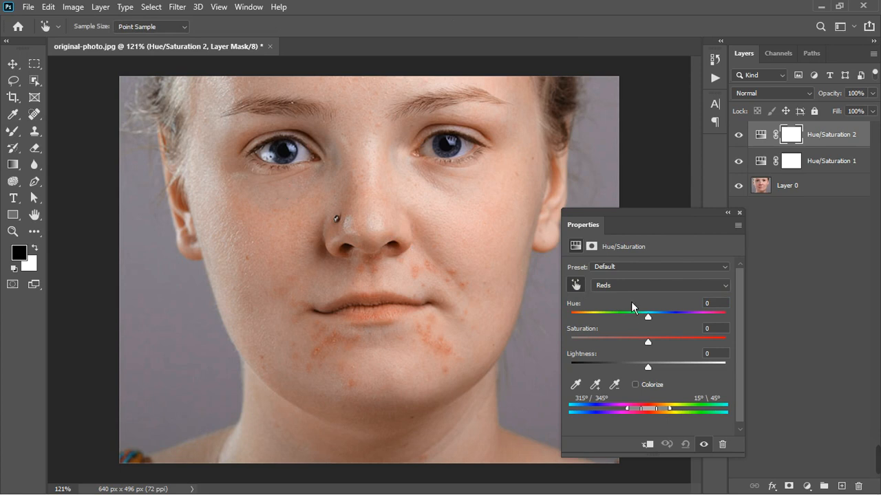
left_click_drag(648, 317, 732, 321)
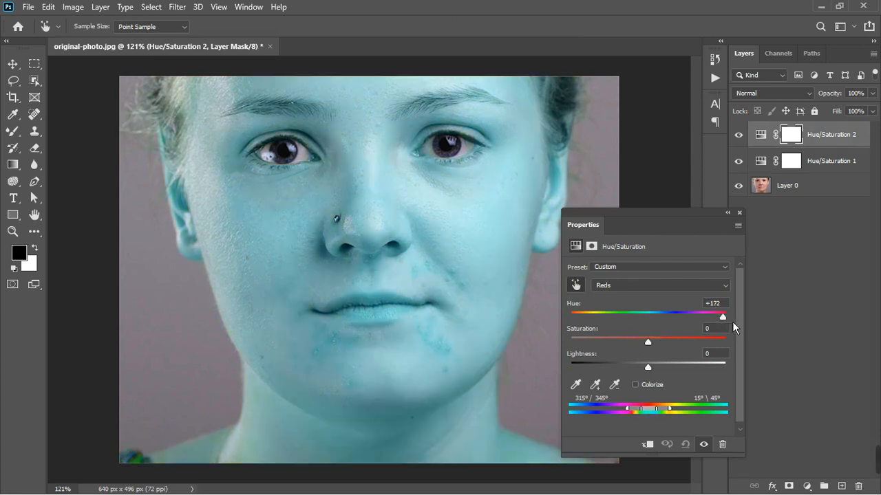
left_click_drag(653, 417, 678, 410)
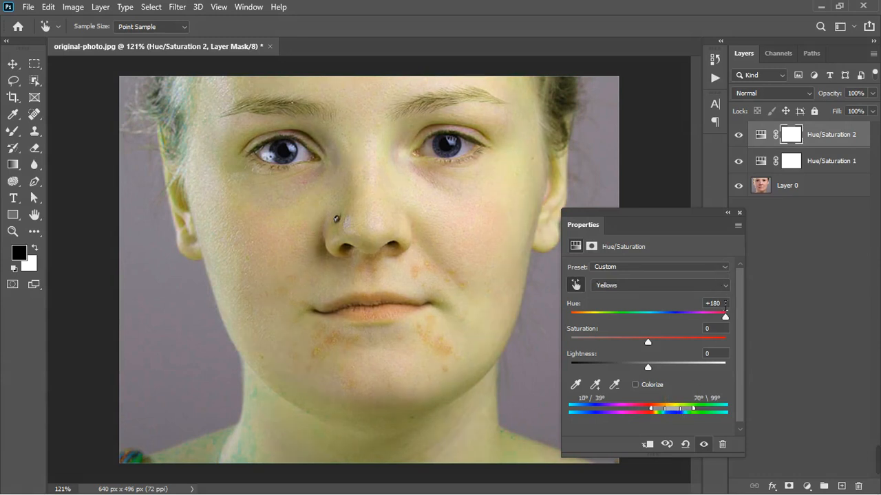
- Reset the second adjustment's hue to 0 and raise it slightly to blend the skin tone
left_click(726, 317)
type("0")
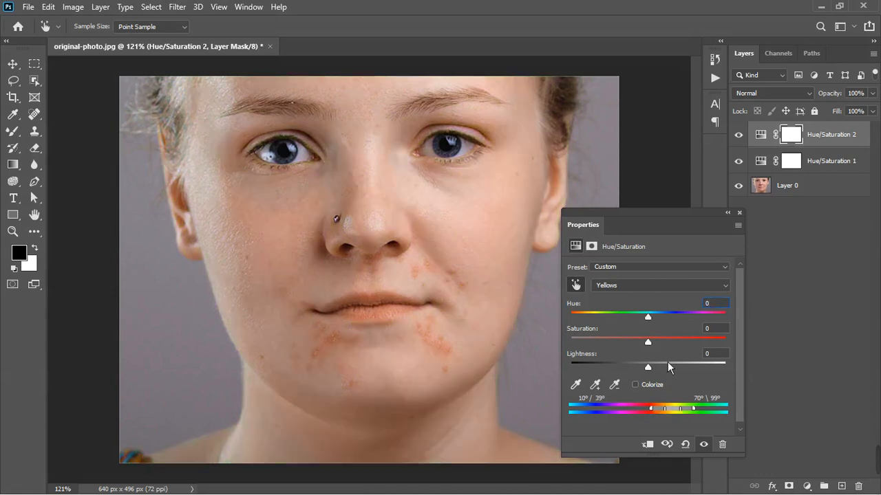
left_click_drag(656, 324, 667, 321)
left_click_drag(669, 320, 667, 320)
left_click(739, 213)
- Group both Hue/Saturation layers and toggle the group's visibility to compare the skin before and after
scroll(364, 221, "down", 2)
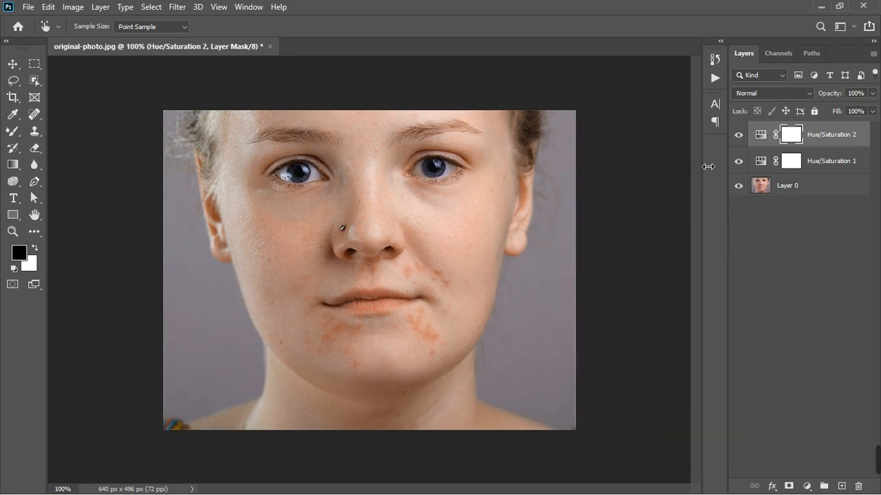
left_click(816, 165, "shift")
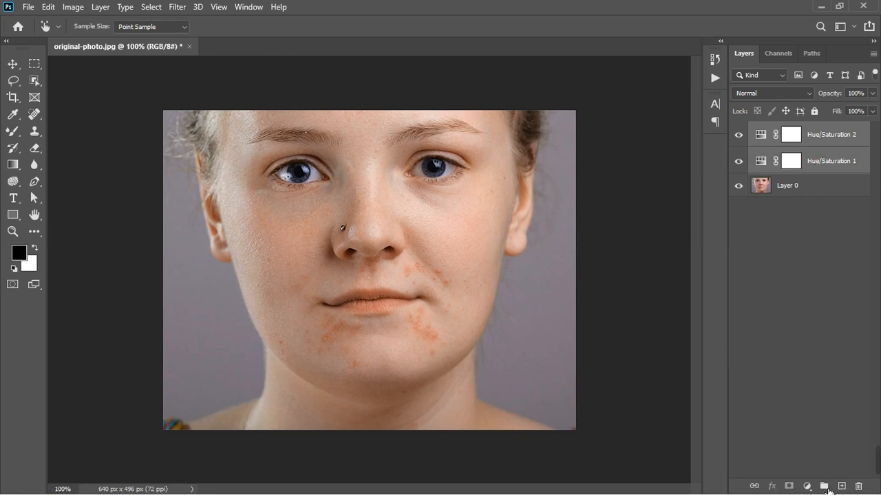
left_click(823, 486)
left_click(743, 131)
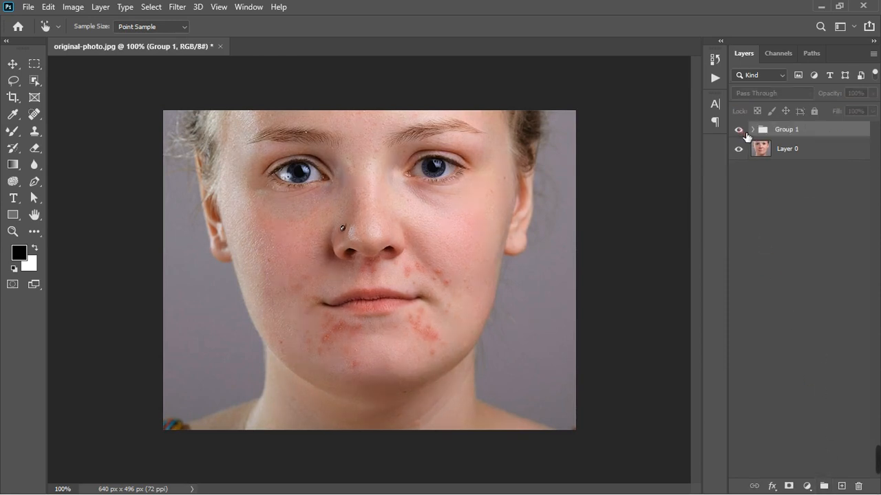
left_click(745, 132)
left_click(745, 132)
left_click(745, 132)
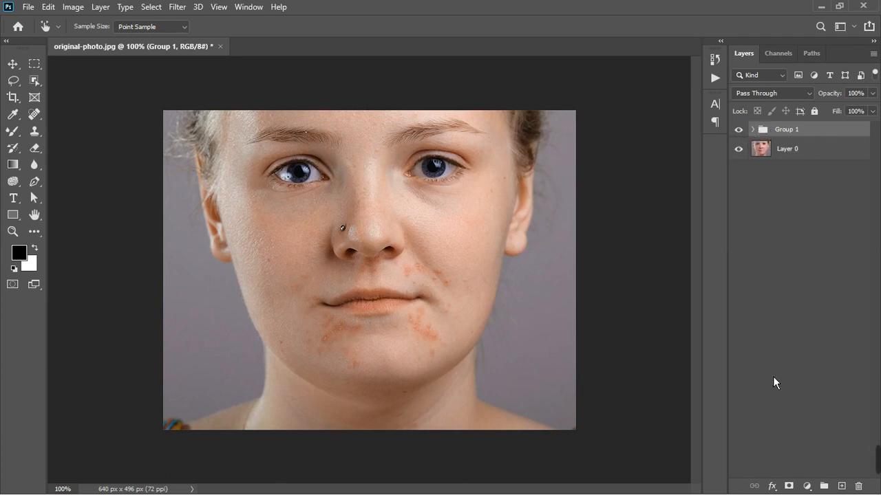
- Add a layer mask to the adjustment group and paint black over the lips with the Brush tool, reducing its size to 20
left_click(791, 487)
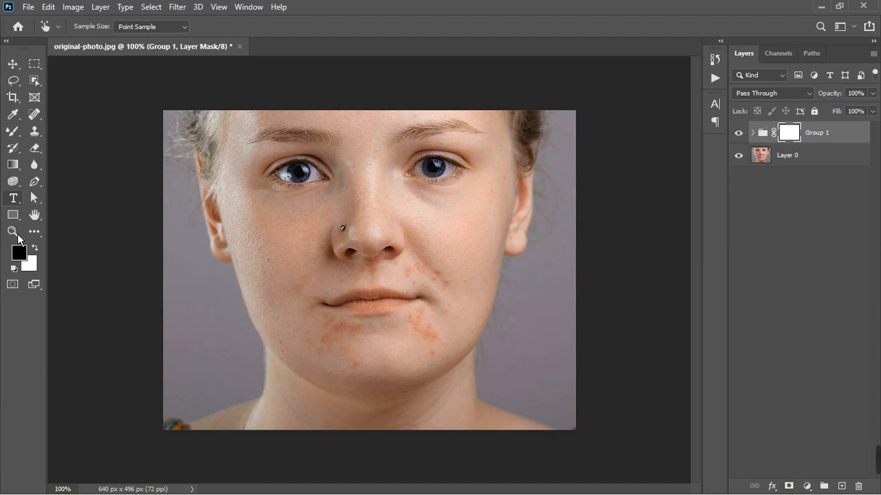
left_click(13, 131)
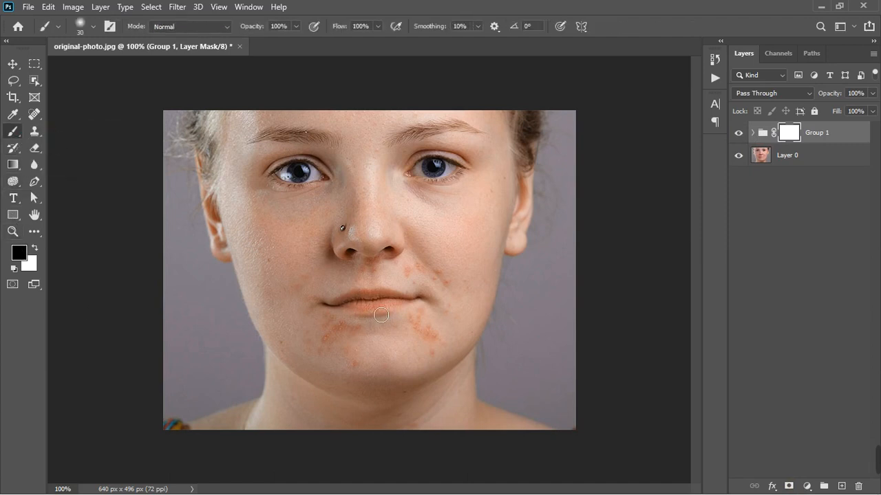
scroll(380, 271, "up", 1)
scroll(380, 271, "up", 3)
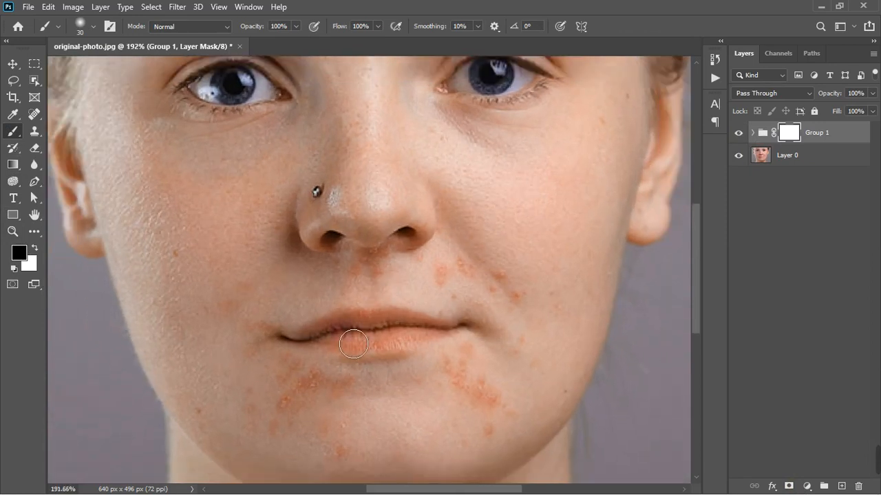
mouse_move(353, 344)
left_mouse_down()
mouse_move(406, 332)
mouse_move(422, 337)
mouse_move(376, 355)
mouse_move(330, 343)
mouse_move(437, 341)
mouse_move(377, 349)
mouse_move(343, 342)
left_mouse_up()
key("bracketleft")
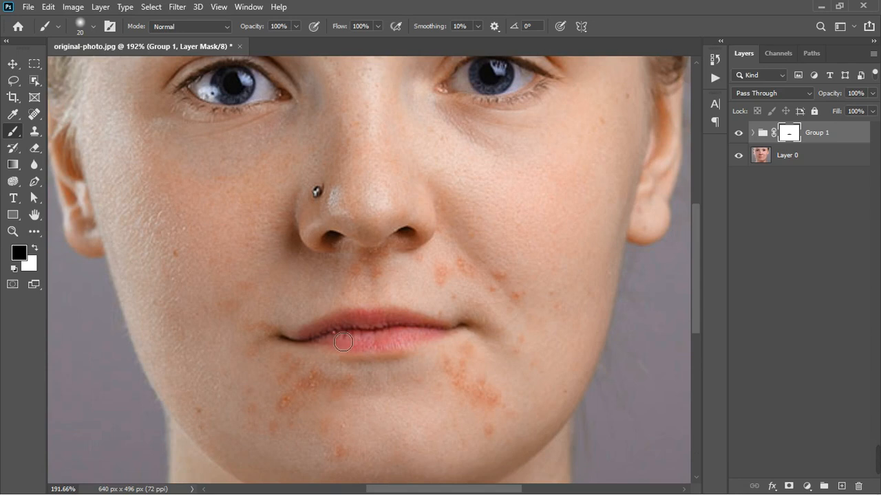
scroll(387, 333, "down", 2)
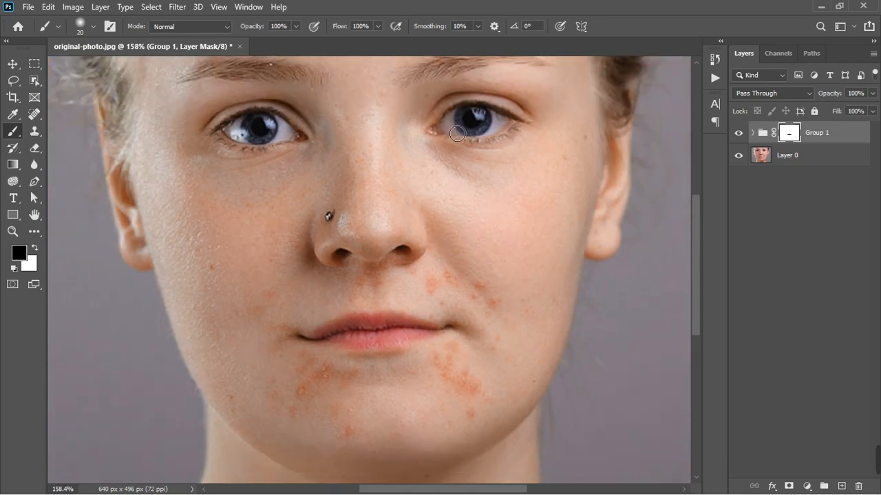
- Paint black over both eyes on the adjustment group's mask to restore their original color
left_click_drag(441, 134, 515, 130)
scroll(278, 138, "down", 4)
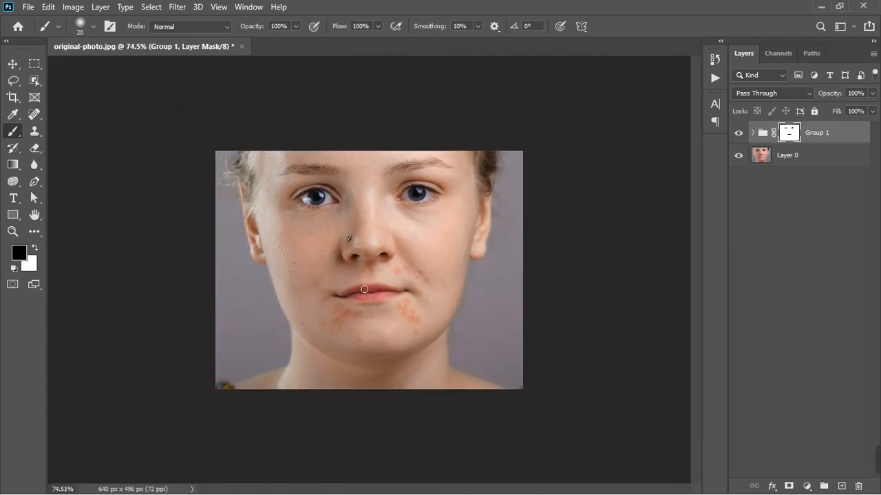
scroll(364, 289, "up", 3)
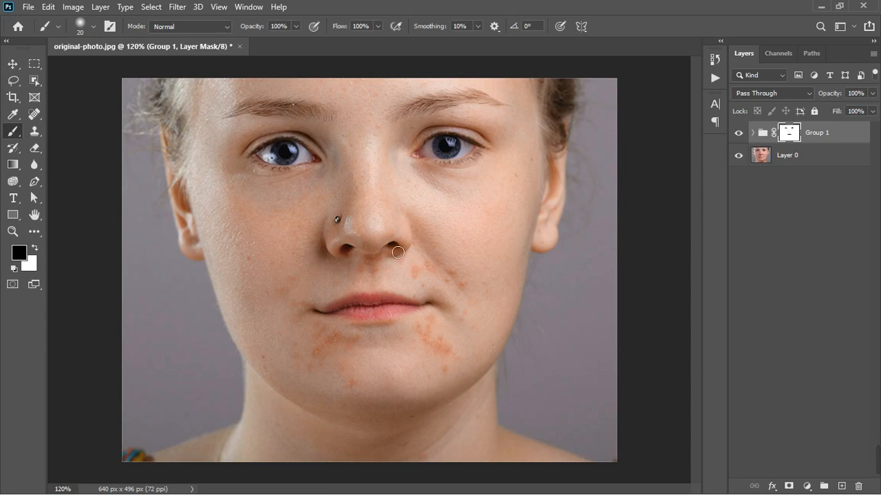
scroll(448, 243, "down", 3)
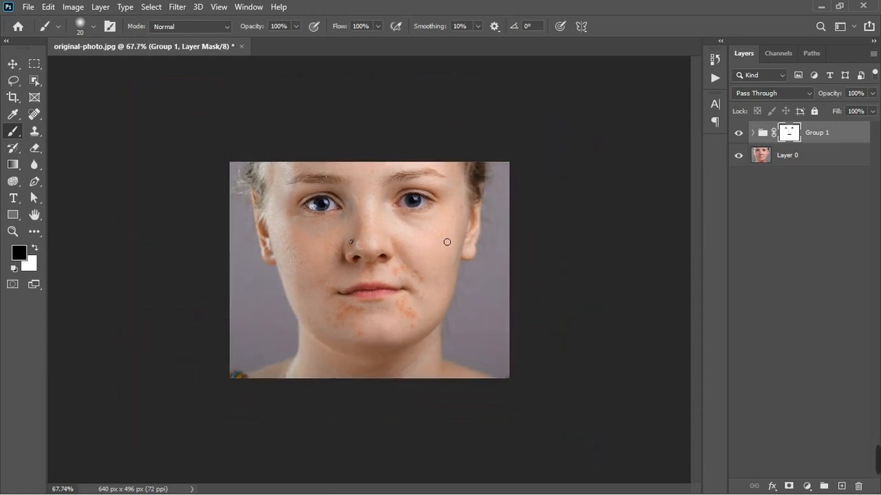
scroll(384, 260, "up", 3)
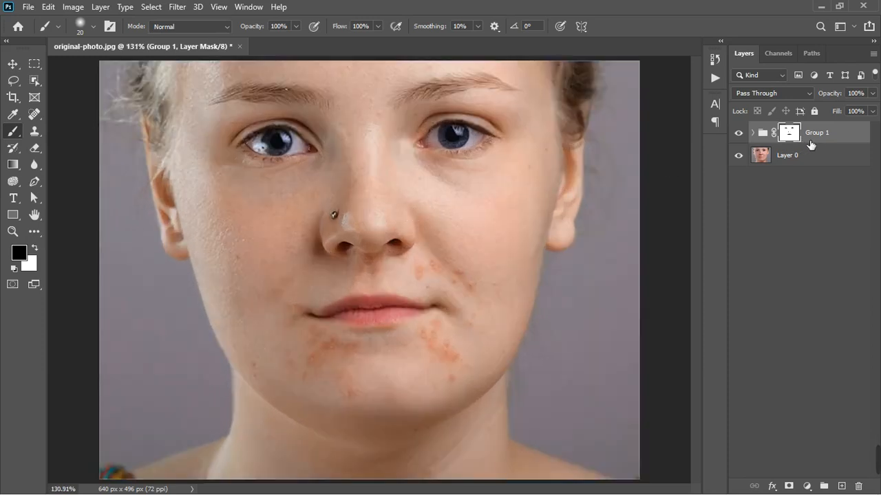
- Stamp all visible layers into a new layer and run the FREQUENCY SEPARATION action from the SKIN RETOUCHING set on it
key("ctrl+alt+shift+e")
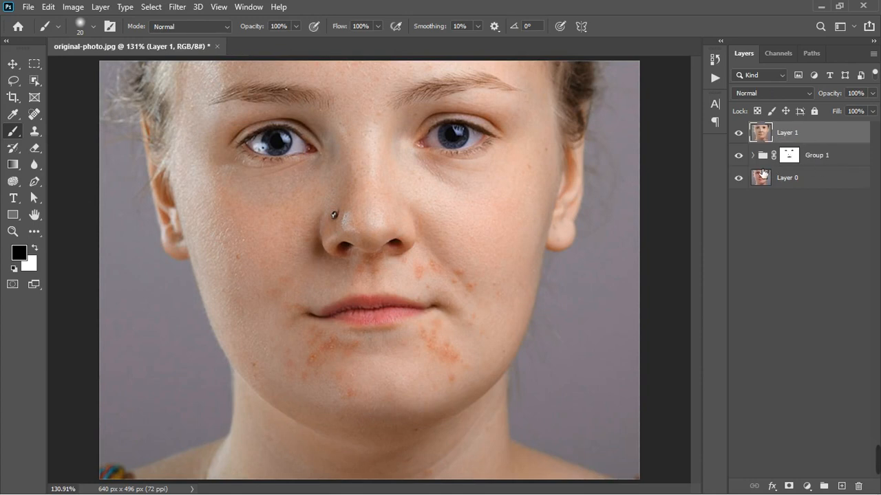
left_click(715, 78)
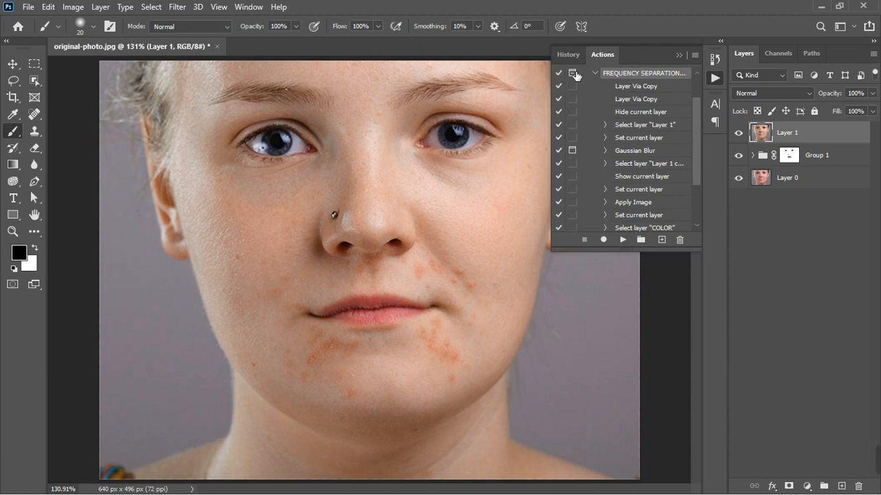
scroll(610, 152, "up", 2)
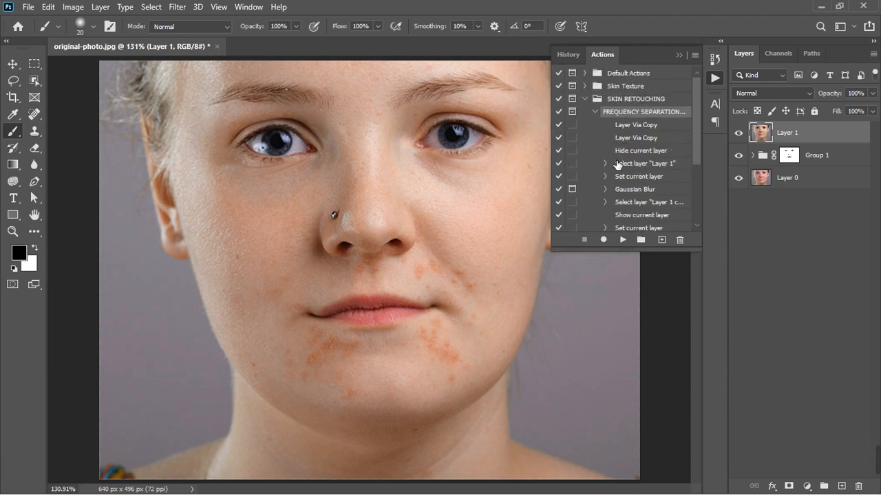
left_click(624, 239)
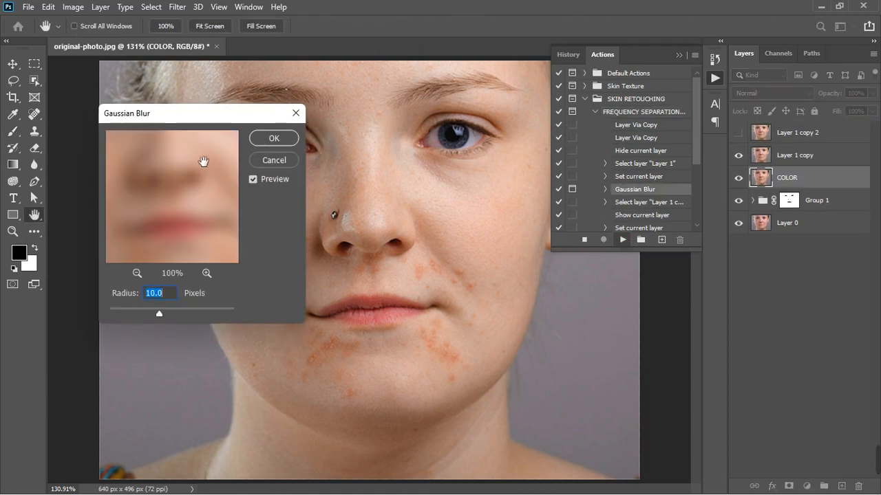
- Set the Gaussian Blur radius for the COLOR layer to 3.5 pixels and let the action finish
left_click_drag(204, 123, 322, 147)
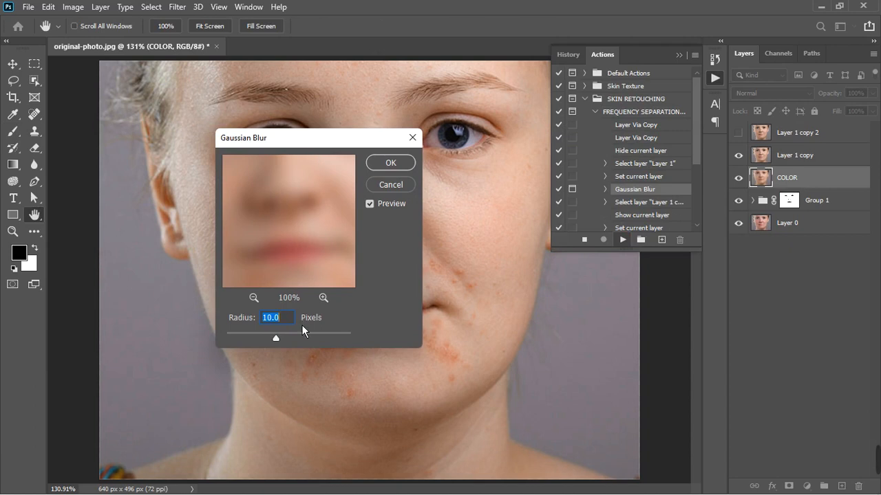
left_click_drag(283, 343, 264, 349)
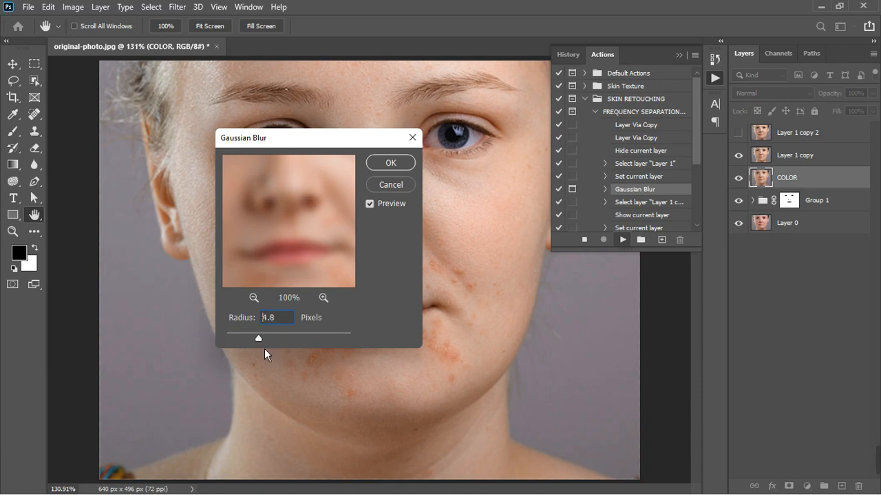
left_click_drag(306, 210, 307, 256)
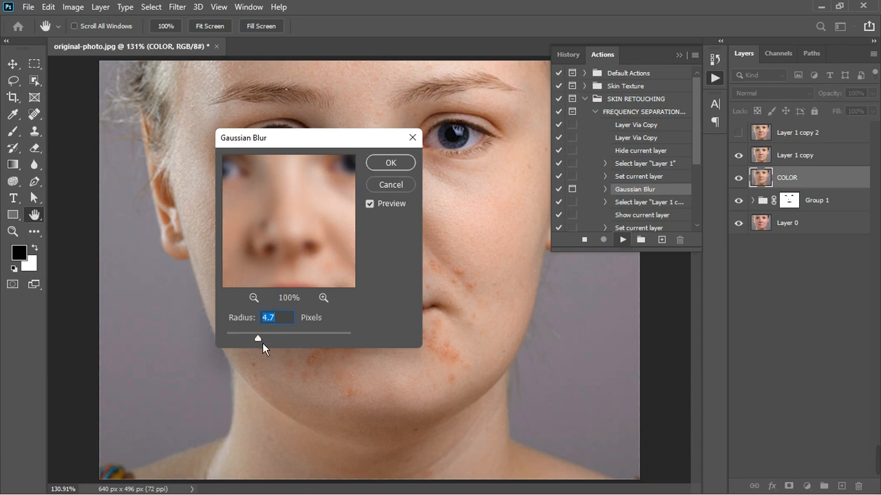
left_click_drag(262, 343, 257, 342)
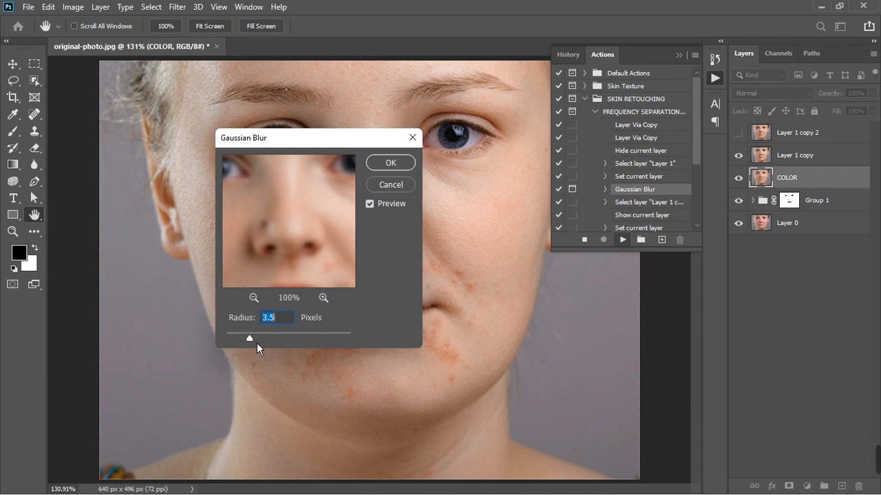
left_click(384, 169)
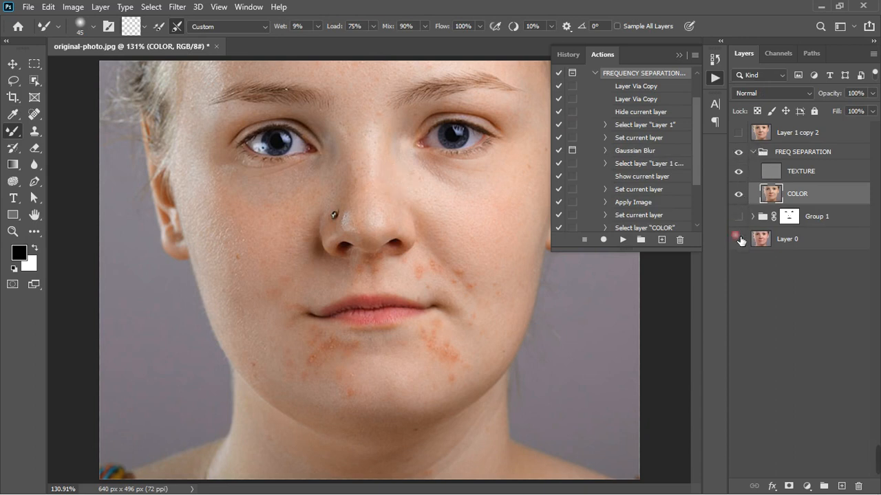
- Move the hidden Layer 1 copy 2 below Layer 0 in the layer stack
left_click(741, 154)
left_click(795, 134)
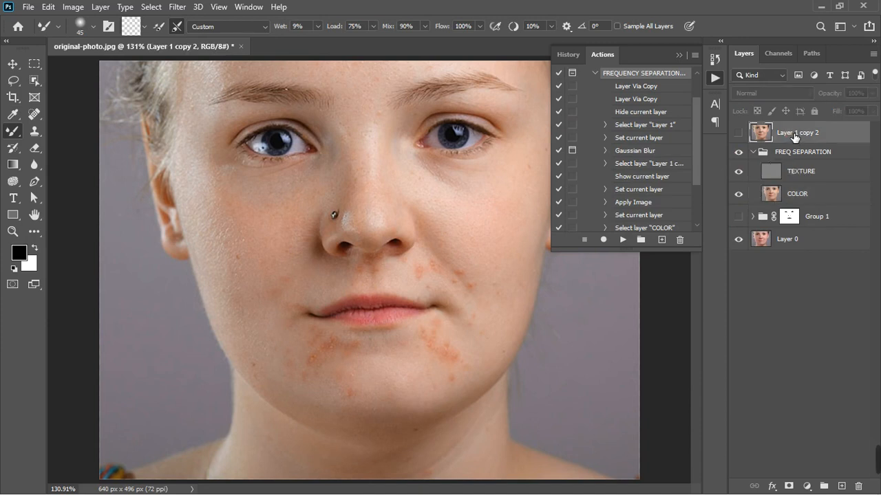
left_click_drag(794, 136, 790, 253)
left_click(805, 155)
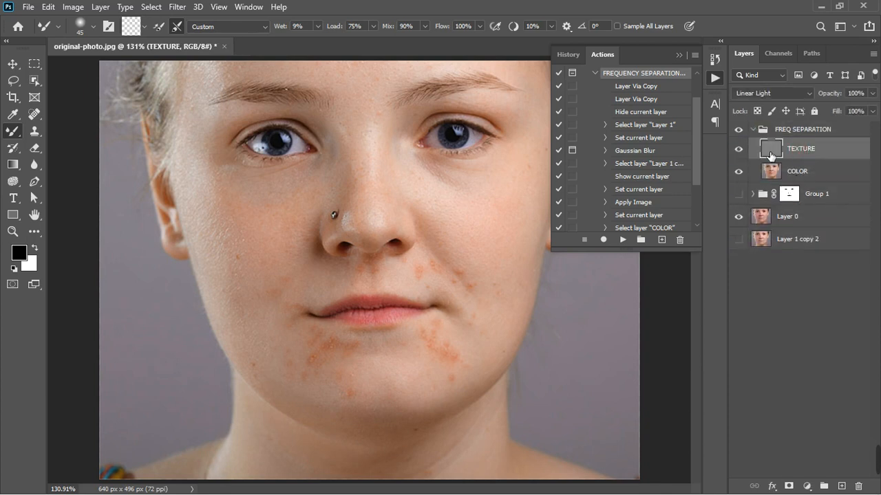
- Blend the blotchy skin on the cheeks, chin and around the mouth on the COLOR layer with the Mixer Brush, using sizes 60 and 45
scroll(415, 216, "down", 1)
left_click(824, 175)
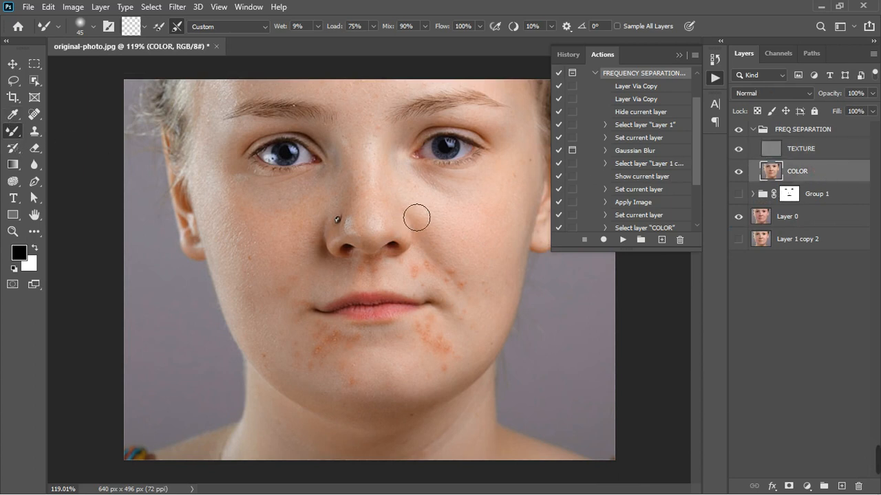
left_click_drag(416, 218, 421, 227)
key("bracketright")
key("bracketright")
key("bracketright")
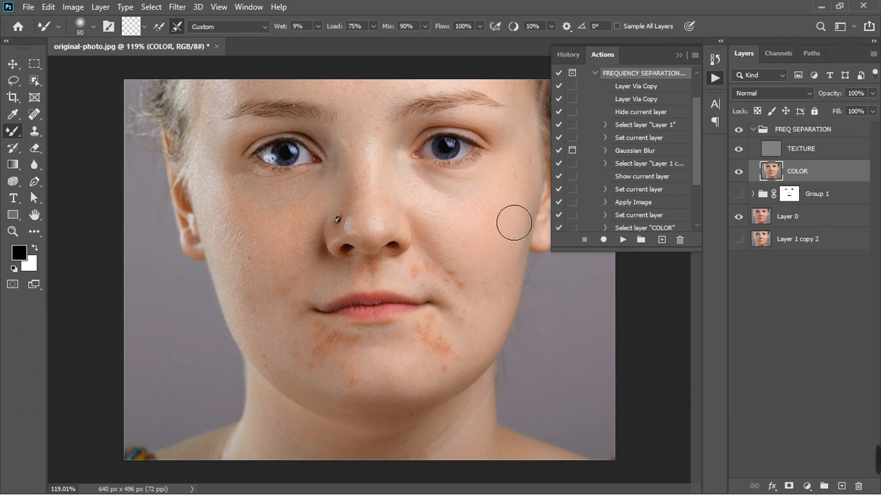
key("bracketleft")
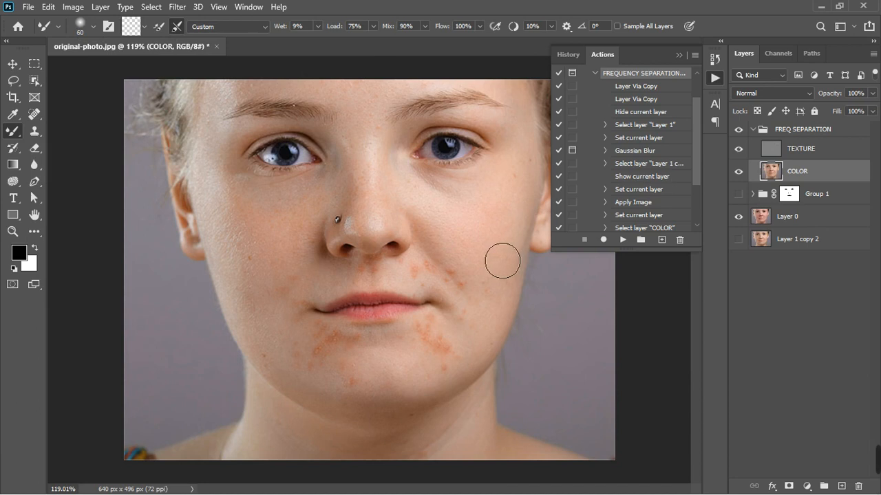
mouse_move(502, 260)
left_mouse_down()
mouse_move(492, 251)
mouse_move(486, 287)
mouse_move(515, 247)
mouse_move(525, 277)
mouse_move(515, 205)
mouse_move(533, 236)
mouse_move(507, 232)
mouse_move(506, 287)
mouse_move(468, 232)
mouse_move(496, 267)
mouse_move(523, 266)
mouse_move(530, 245)
mouse_move(497, 245)
mouse_move(509, 269)
mouse_move(511, 351)
left_mouse_up()
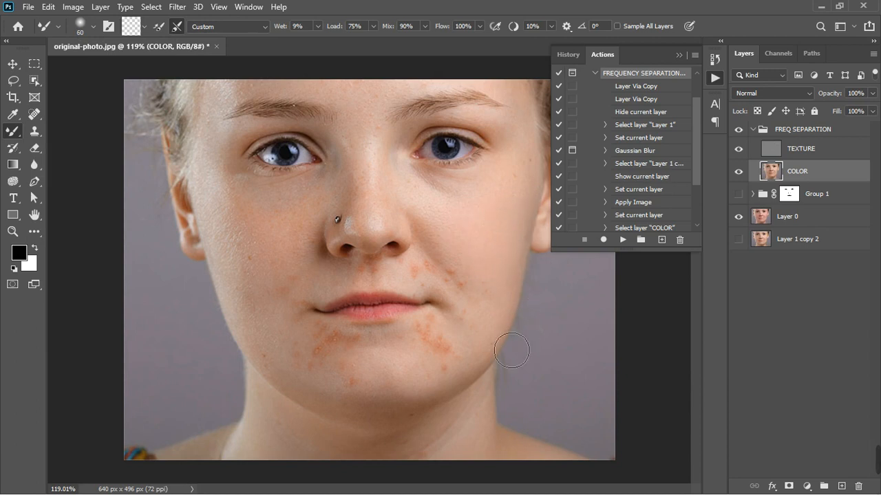
mouse_move(271, 263)
left_mouse_down()
mouse_move(242, 233)
mouse_move(253, 241)
mouse_move(265, 221)
mouse_move(280, 260)
mouse_move(298, 227)
mouse_move(296, 249)
mouse_move(311, 227)
mouse_move(312, 242)
mouse_move(322, 232)
mouse_move(315, 244)
mouse_move(326, 218)
mouse_move(328, 226)
mouse_move(263, 227)
mouse_move(311, 219)
mouse_move(327, 231)
mouse_move(328, 221)
mouse_move(284, 232)
mouse_move(319, 234)
mouse_move(297, 256)
mouse_move(295, 230)
mouse_move(309, 237)
mouse_move(275, 294)
mouse_move(275, 274)
mouse_move(258, 258)
mouse_move(310, 236)
mouse_move(315, 267)
mouse_move(306, 252)
mouse_move(330, 236)
mouse_move(285, 299)
mouse_move(288, 286)
mouse_move(287, 324)
mouse_move(299, 293)
mouse_move(309, 298)
mouse_move(290, 285)
mouse_move(271, 310)
left_mouse_up()
mouse_move(464, 312)
left_mouse_down()
mouse_move(478, 267)
mouse_move(475, 281)
mouse_move(469, 258)
mouse_move(475, 279)
left_mouse_up()
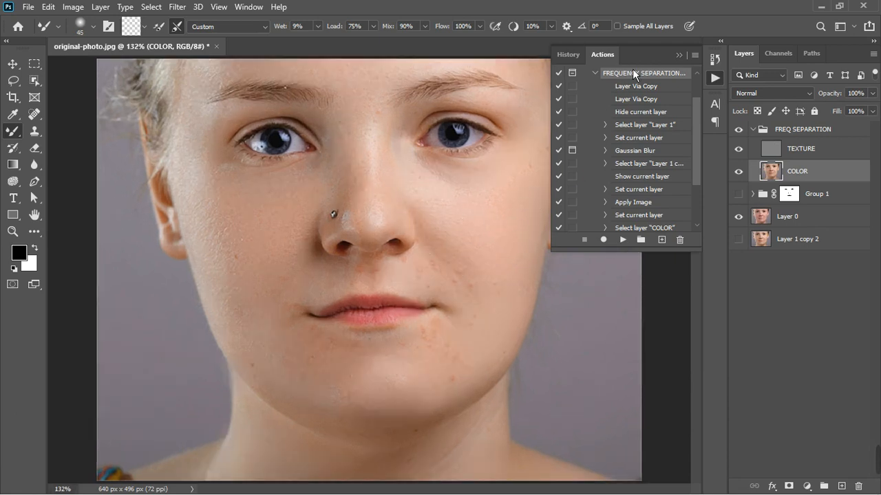
- Activate the TEXTURE layer and set up the Clone Stamp tool with a brush size of 20
left_click(679, 56)
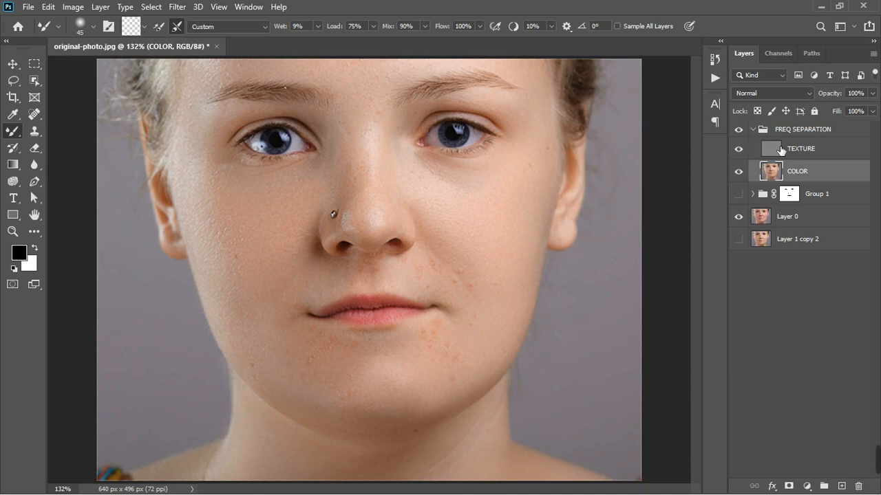
left_click(801, 152)
left_click(36, 136)
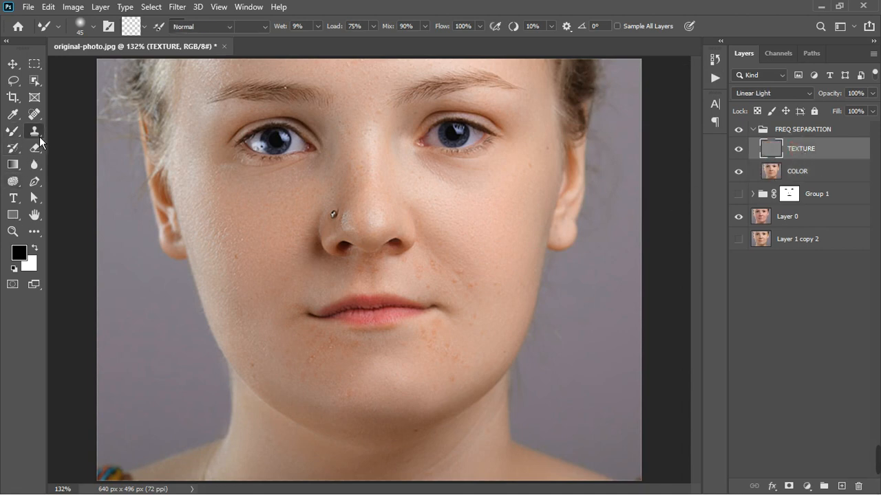
left_click(81, 135)
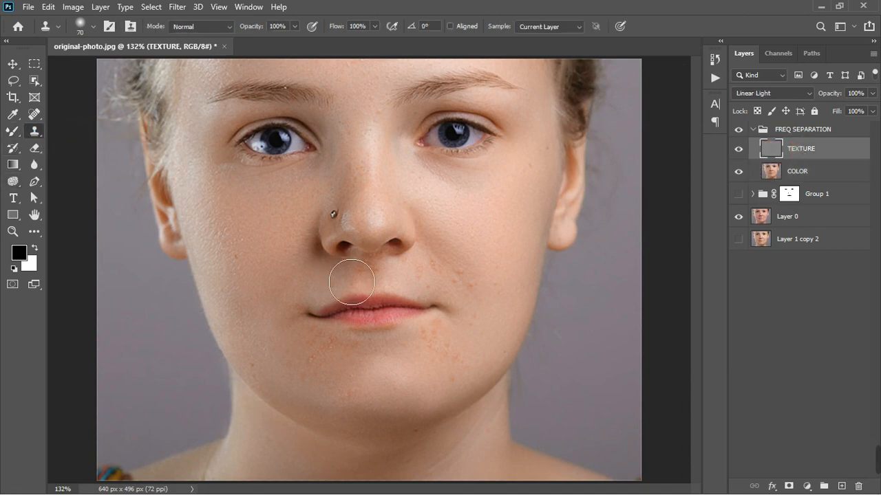
key("bracketleft")
key("bracketleft")
key("bracketleft")
scroll(468, 266, "up", 4)
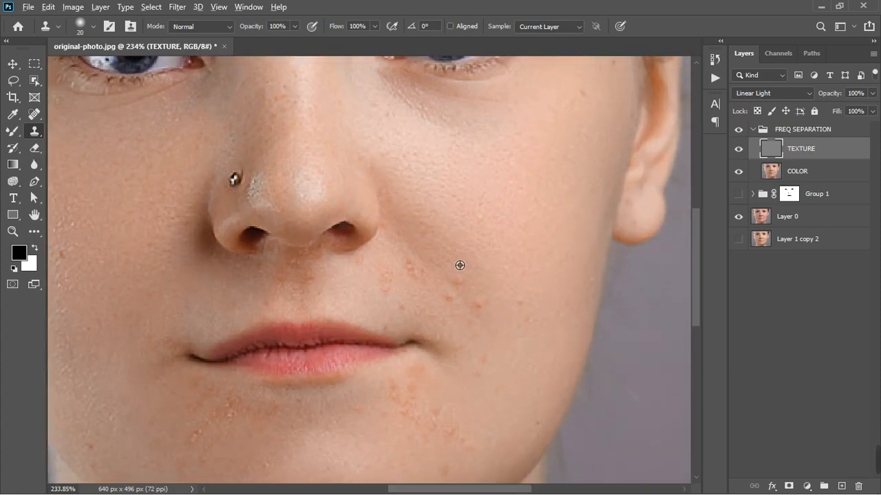
- Clone clean skin texture over the spots between the nose, the right-hand mouth corner and the cheek
left_click(516, 295, "alt")
left_click(484, 297)
key("ctrl+z")
left_click(445, 303)
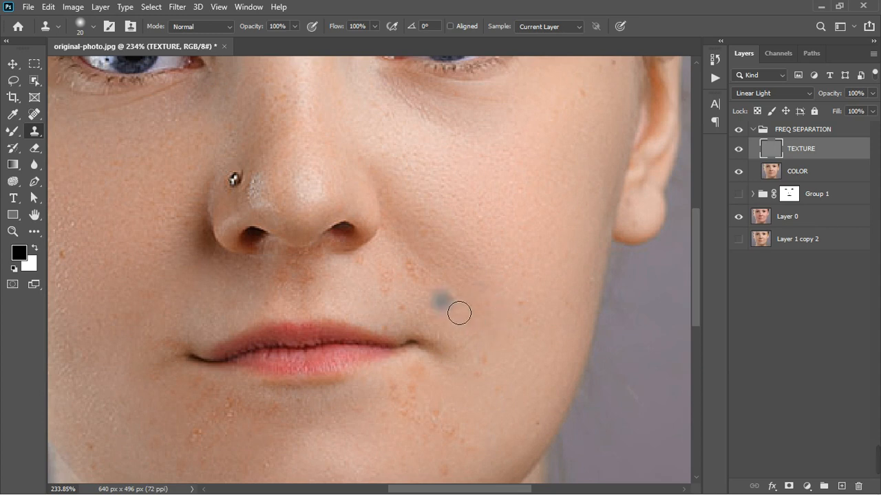
key("ctrl+z")
left_click(422, 298, "alt")
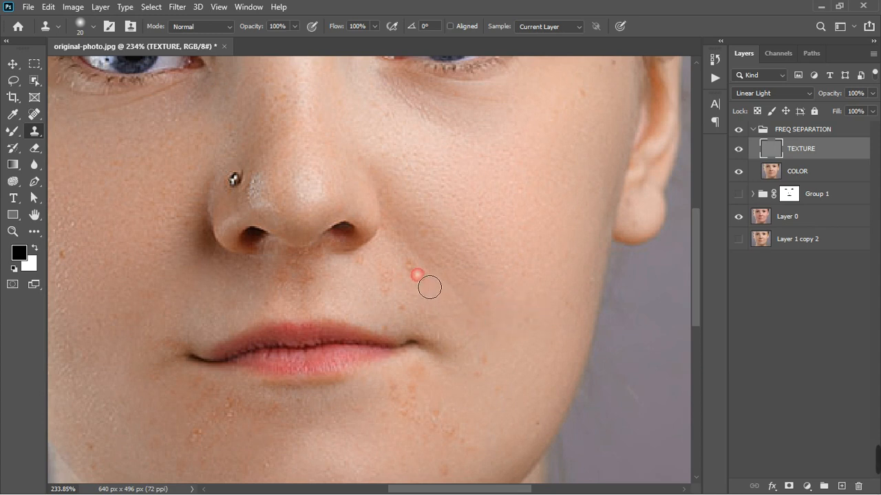
left_click(412, 270)
key("ctrl+z")
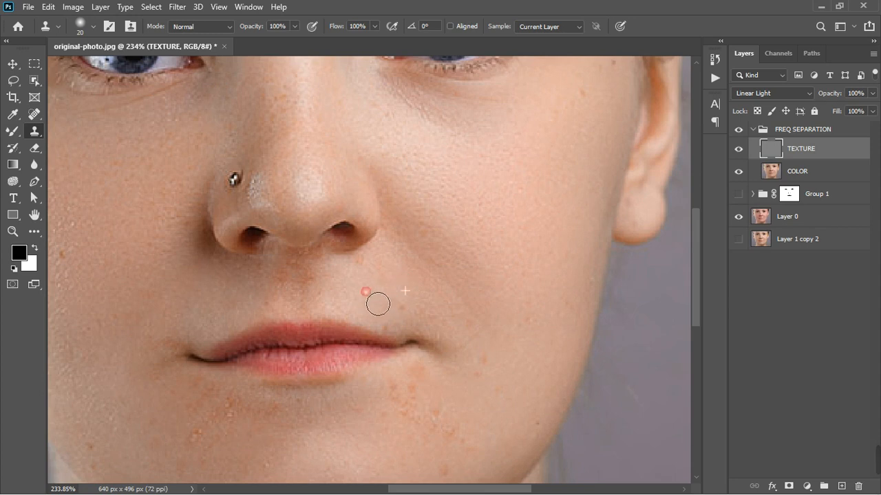
left_click(397, 313)
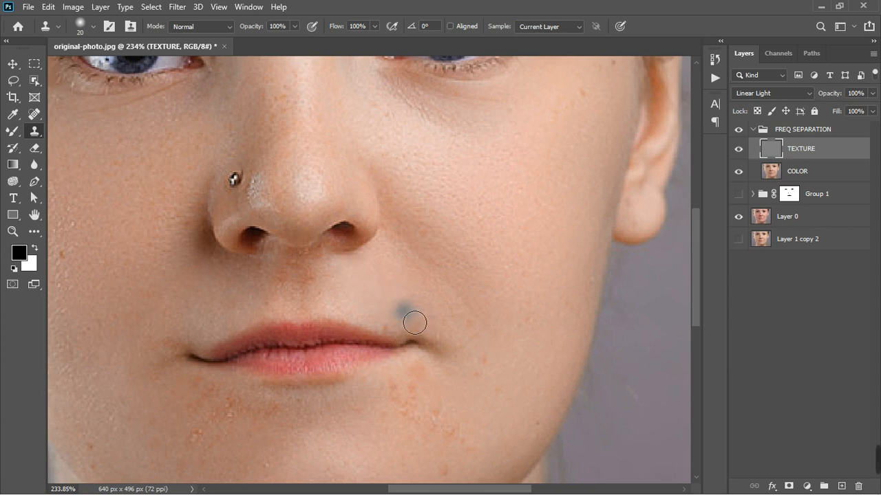
key("ctrl+z")
- Clone clean skin texture over the spots below the right-hand mouth corner and on that side of the chin
left_click(500, 351, "alt")
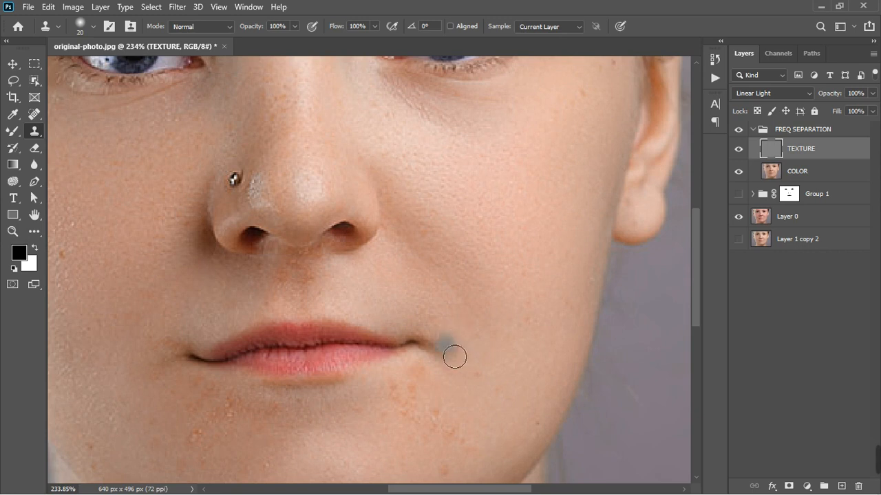
left_click(479, 348)
scroll(492, 371, "down", 4)
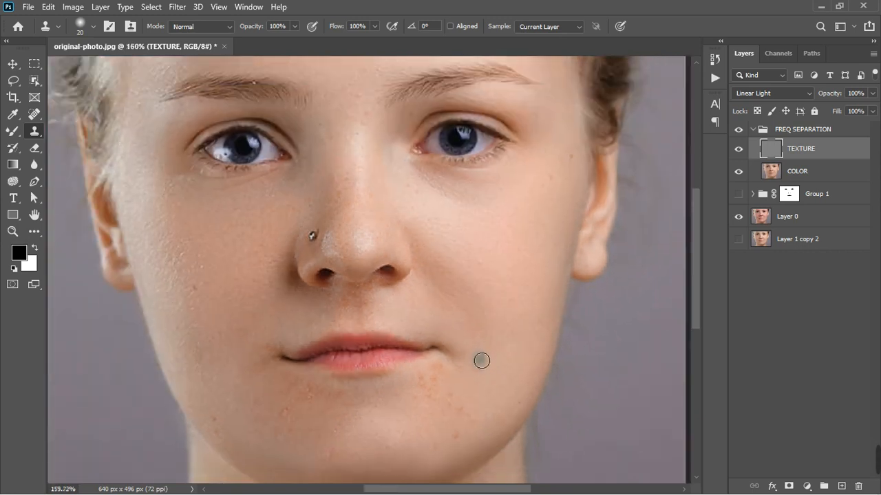
scroll(480, 360, "up", 5)
mouse_move(435, 377)
left_mouse_down()
mouse_move(440, 406)
mouse_move(489, 411)
left_mouse_up()
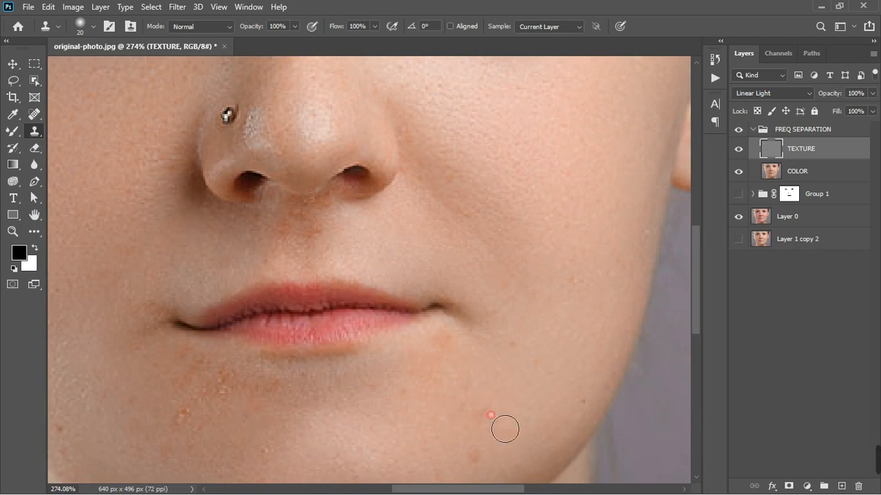
left_click(503, 348)
key("ctrl+z")
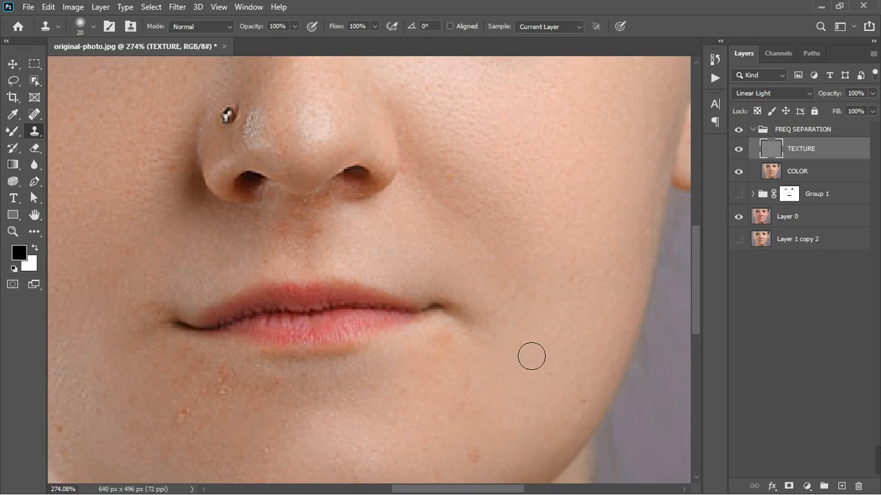
left_click(536, 353)
scroll(490, 403, "down", 2)
key("ctrl+z")
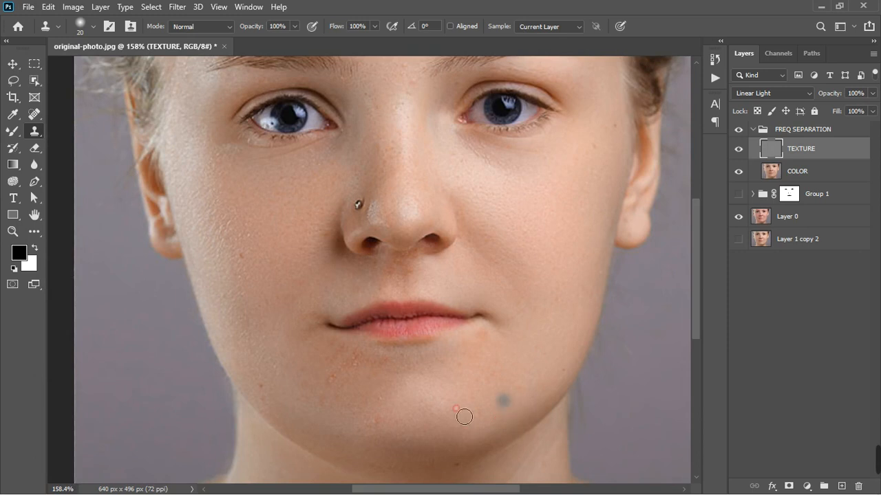
- Clone clean skin texture over the spots below the left-hand mouth corner, on the chin and along the left-hand cheek and jaw
scroll(362, 428, "up", 3)
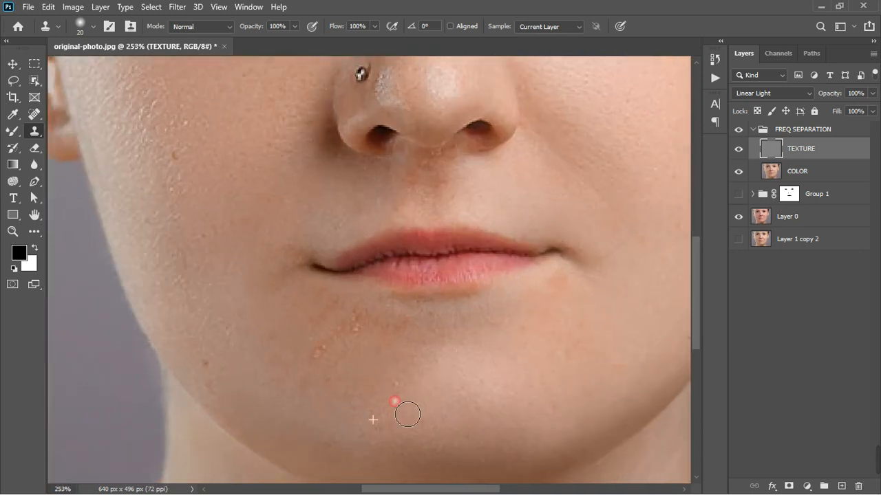
left_click(401, 335)
key("ctrl+z")
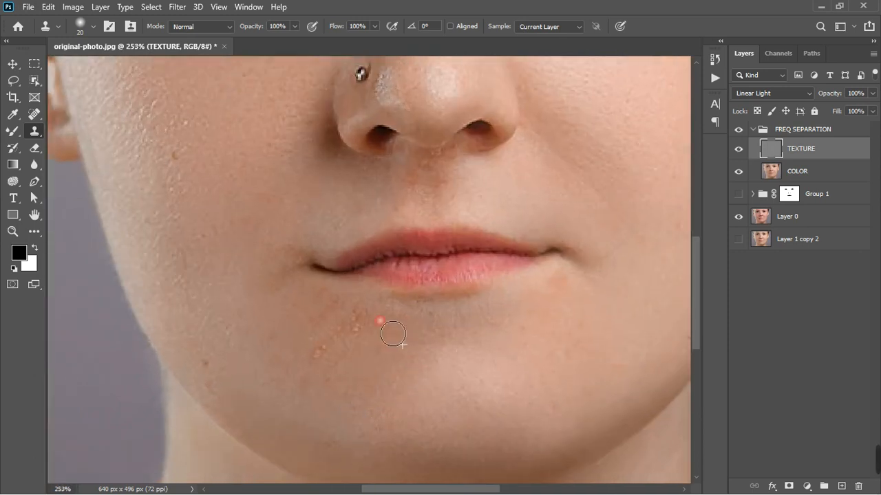
mouse_move(372, 346)
left_mouse_down()
mouse_move(343, 347)
mouse_move(358, 326)
left_mouse_up()
mouse_move(345, 375)
left_mouse_down()
mouse_move(329, 375)
mouse_move(344, 402)
mouse_move(341, 310)
mouse_move(330, 299)
left_mouse_up()
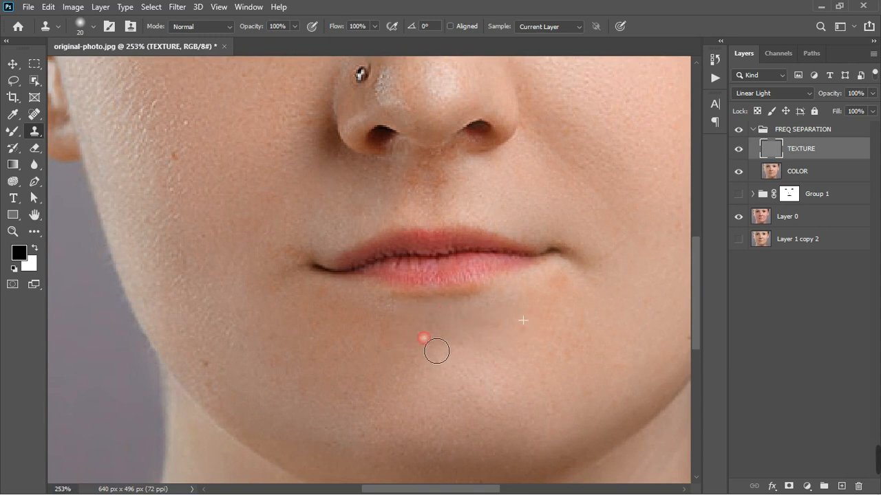
mouse_move(436, 350)
left_mouse_down()
mouse_move(415, 378)
mouse_move(452, 378)
left_mouse_up()
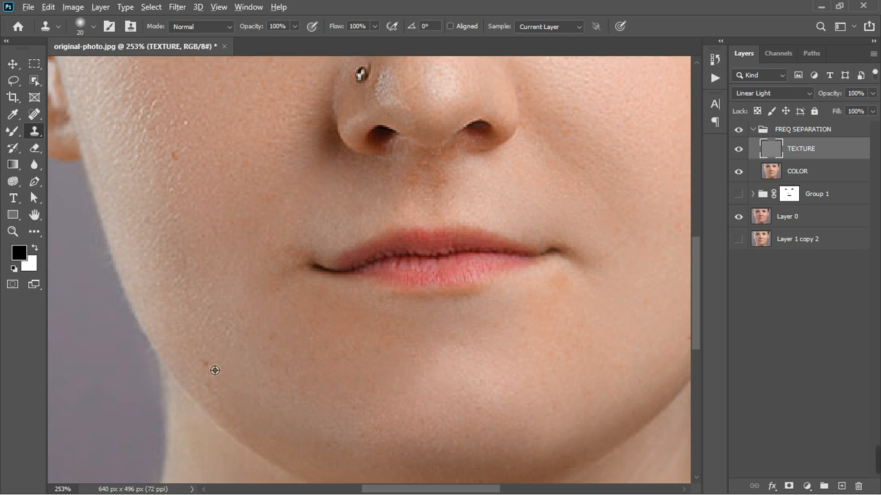
mouse_move(183, 271)
left_mouse_down()
mouse_move(186, 172)
mouse_move(194, 242)
left_mouse_up()
- Clone clean skin texture over the spots between the nose and upper lip and just below the lower lip
left_click(375, 195, "alt")
left_click(408, 192)
left_click(424, 191)
left_click(496, 186, "alt")
left_click(472, 176)
left_click(466, 178)
left_click(430, 175)
left_click(438, 172)
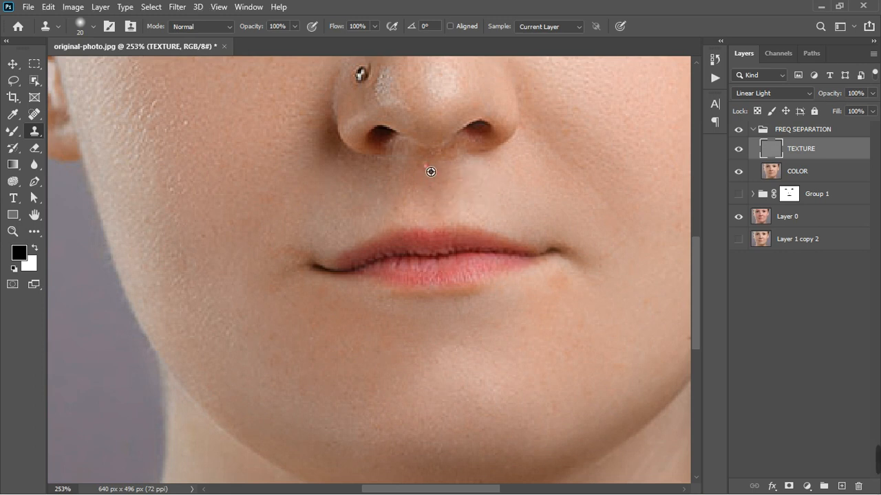
left_click(430, 171, "alt")
left_click(452, 294)
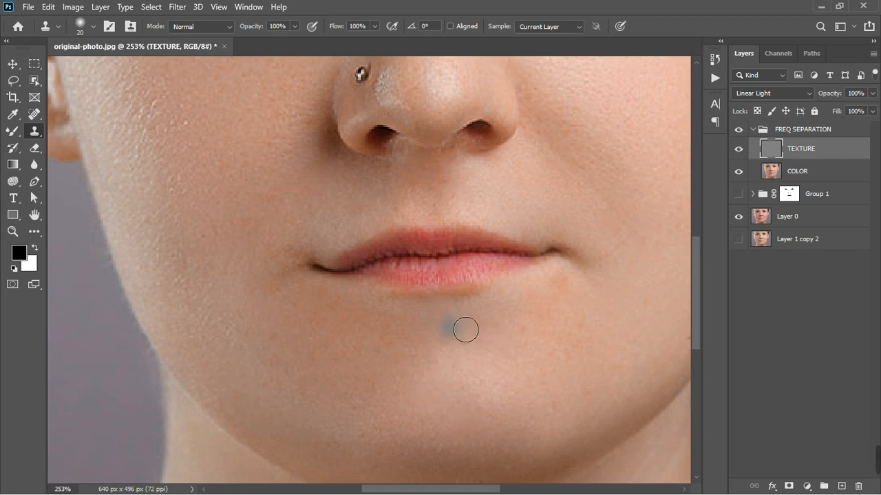
scroll(434, 257, "down", 2)
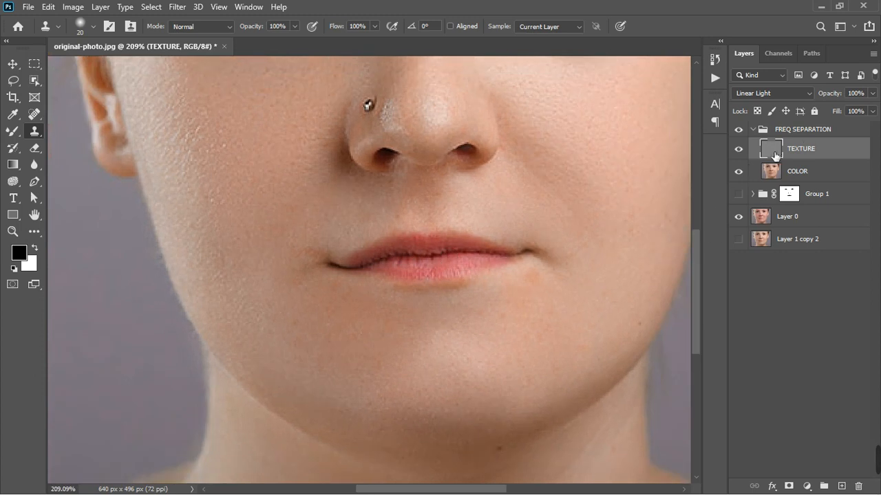
left_click(818, 132)
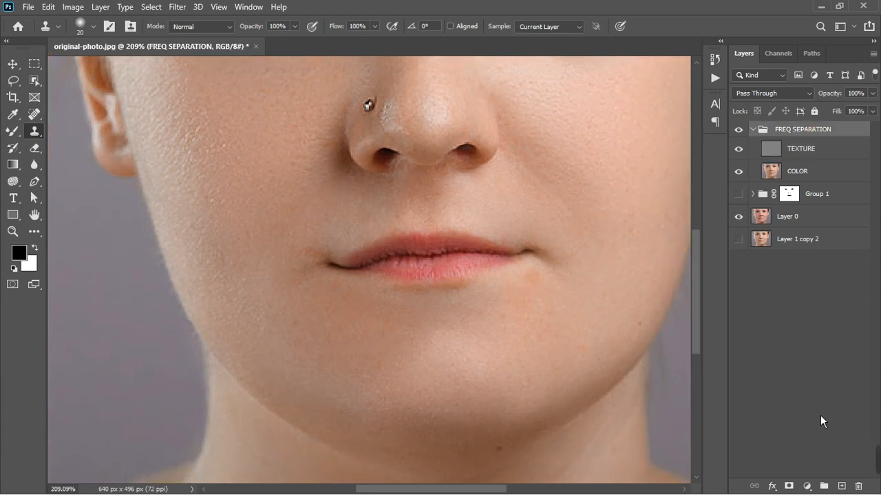
scroll(477, 344, "down", 5)
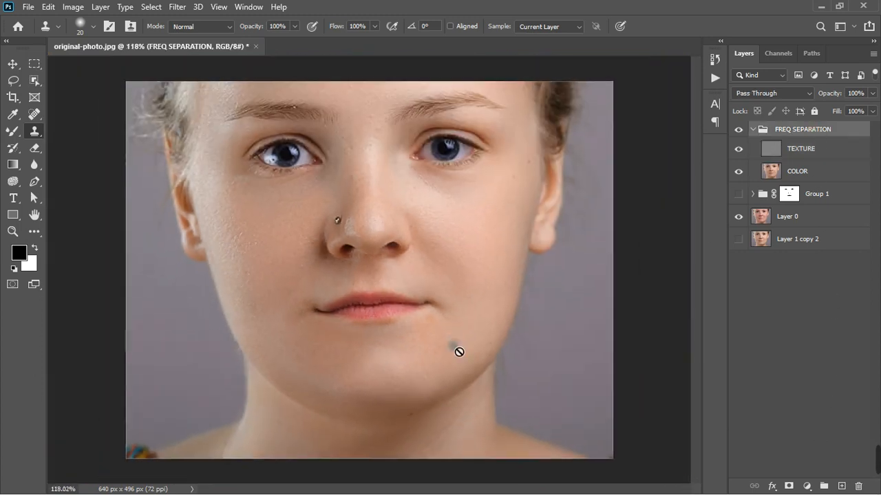
scroll(383, 130, "up", 4)
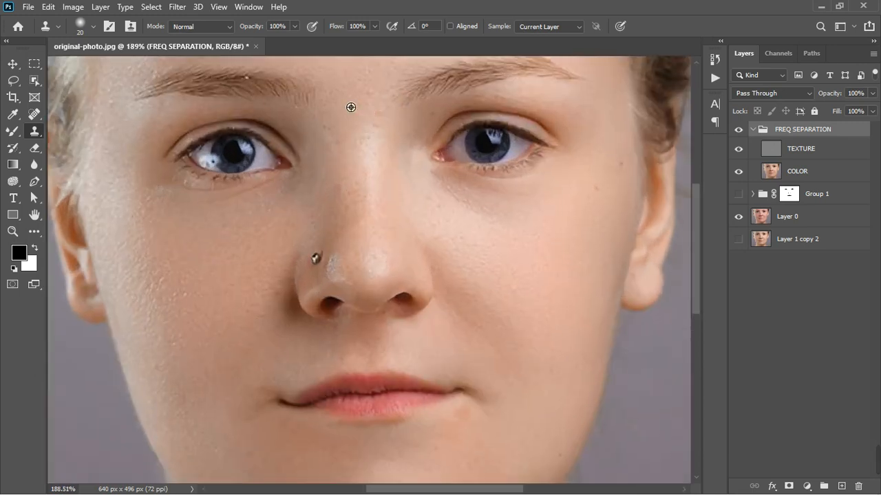
left_click(377, 132, "alt")
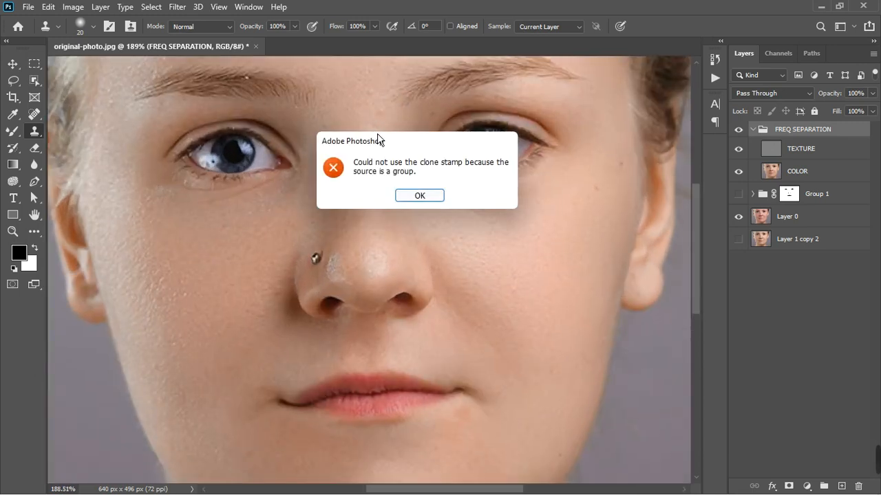
left_click(404, 201)
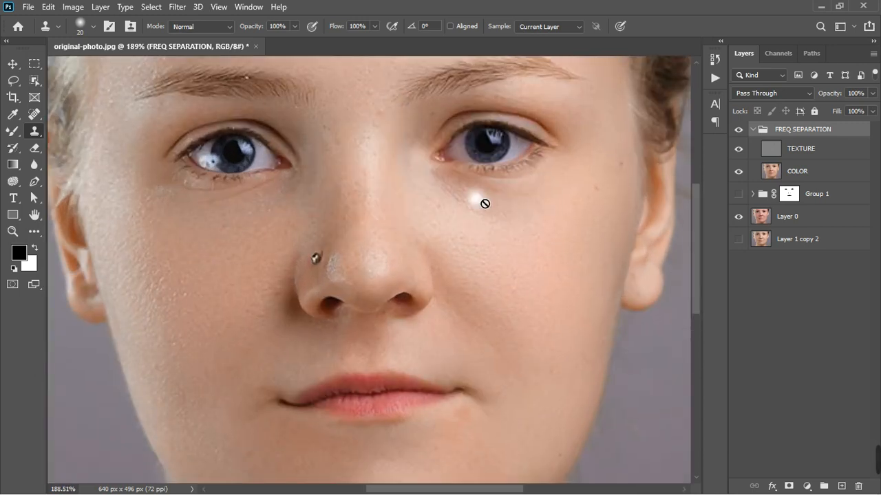
left_click(819, 149)
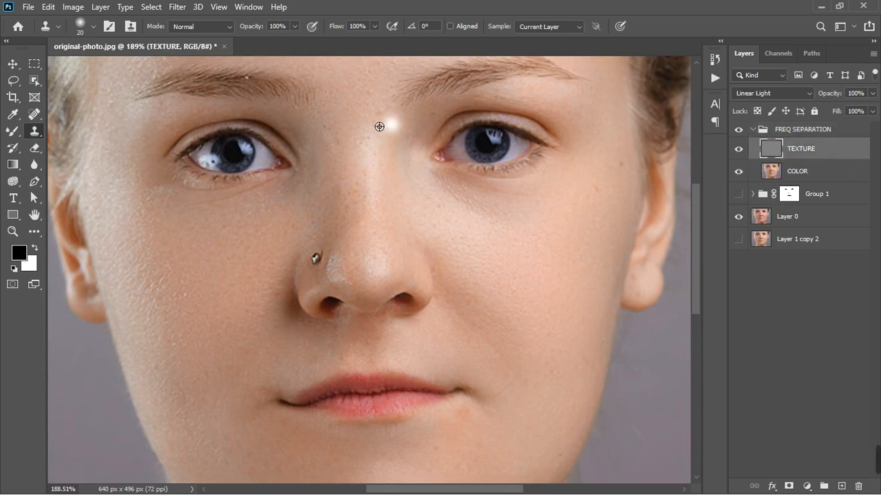
- Clone clean skin texture over the spots between the eyebrows, along the bridge of the nose and on the right-hand cheek
mouse_move(379, 124)
left_mouse_down()
mouse_move(388, 133)
mouse_move(381, 99)
mouse_move(401, 69)
mouse_move(381, 66)
left_mouse_up()
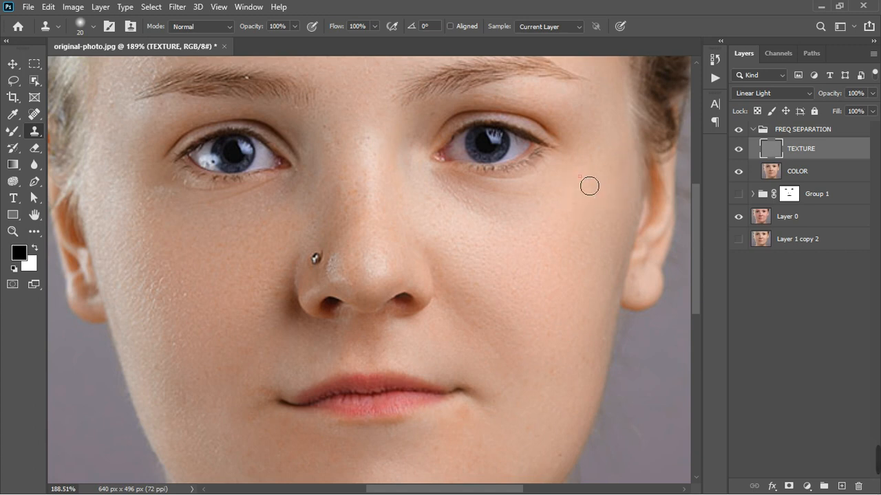
left_click_drag(415, 211, 426, 221)
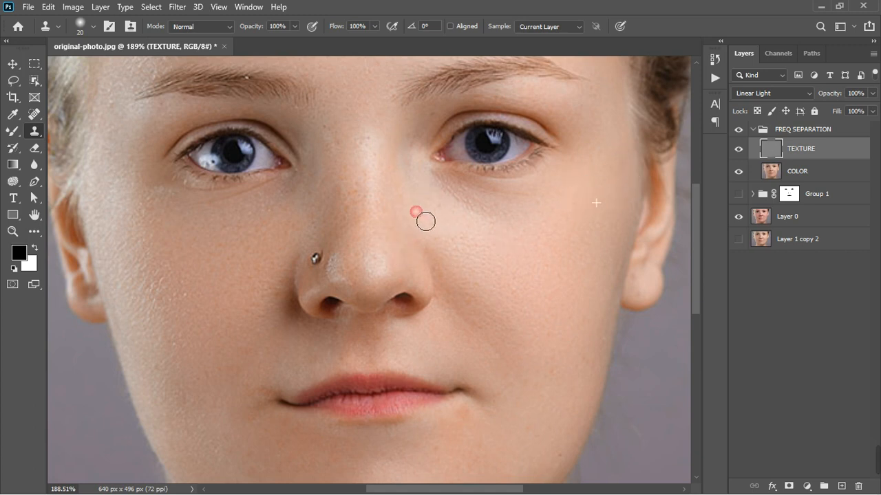
left_click(347, 120, "alt")
left_click(340, 167)
- Stamp all visible layers into a new merged layer above the FREQ SEPARATION group
left_click(840, 131)
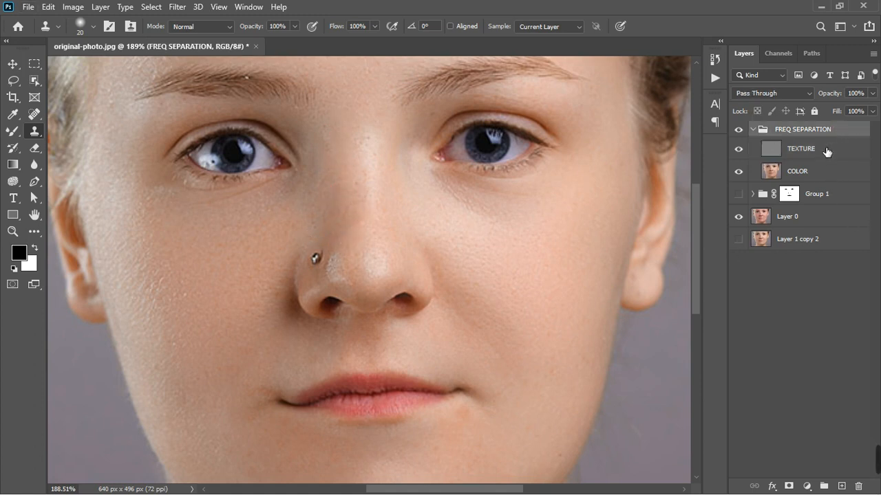
key("ctrl+alt+shift+e")
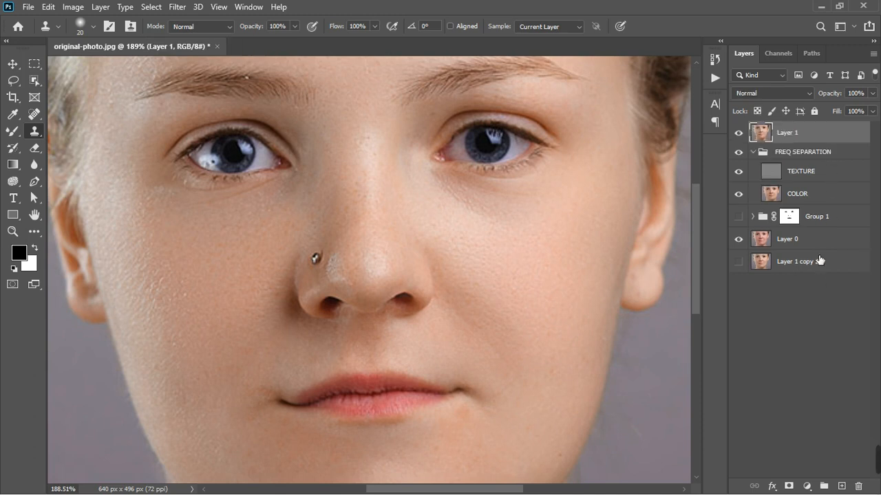
left_click(807, 486)
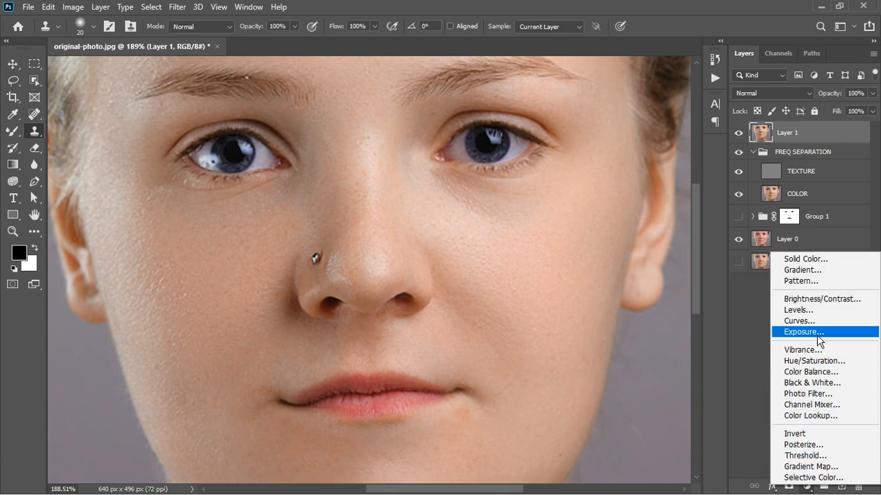
left_click(814, 361)
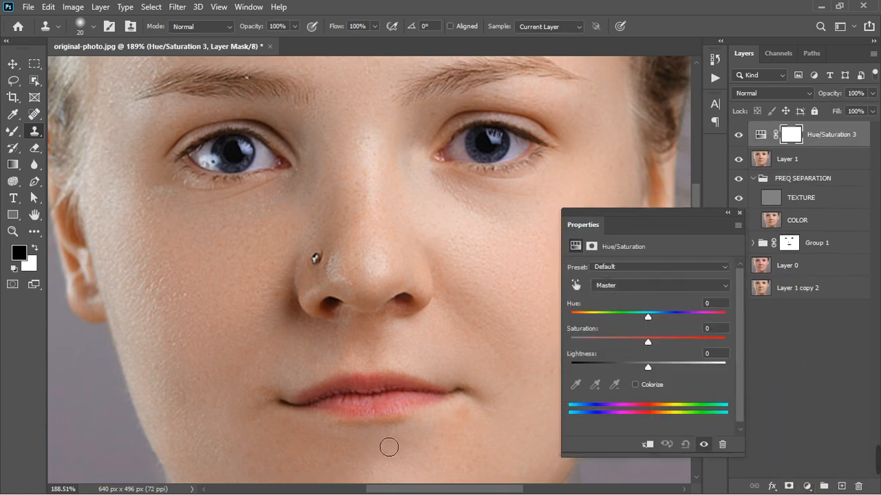
scroll(401, 319, "down", 3)
scroll(387, 433, "up", 3)
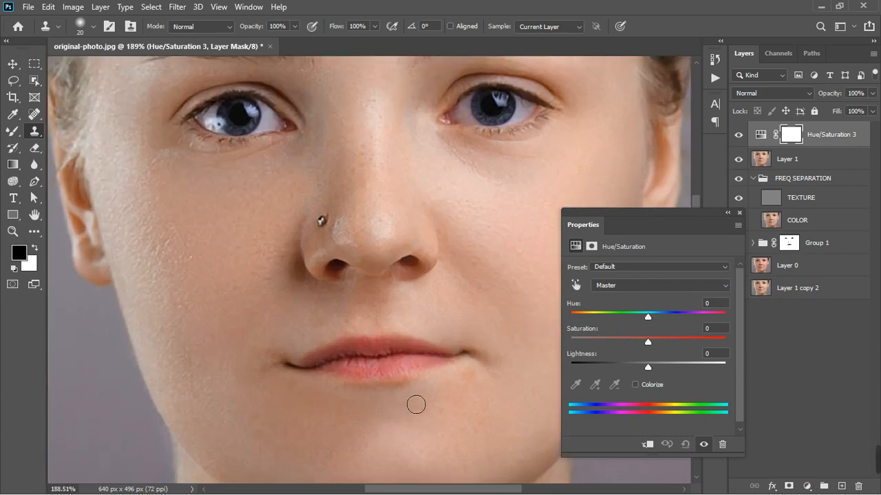
left_click(582, 286)
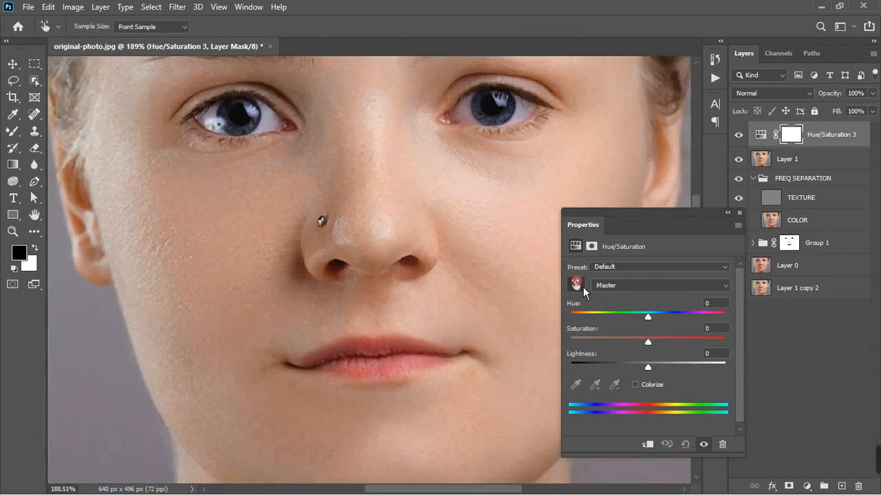
left_click(401, 401)
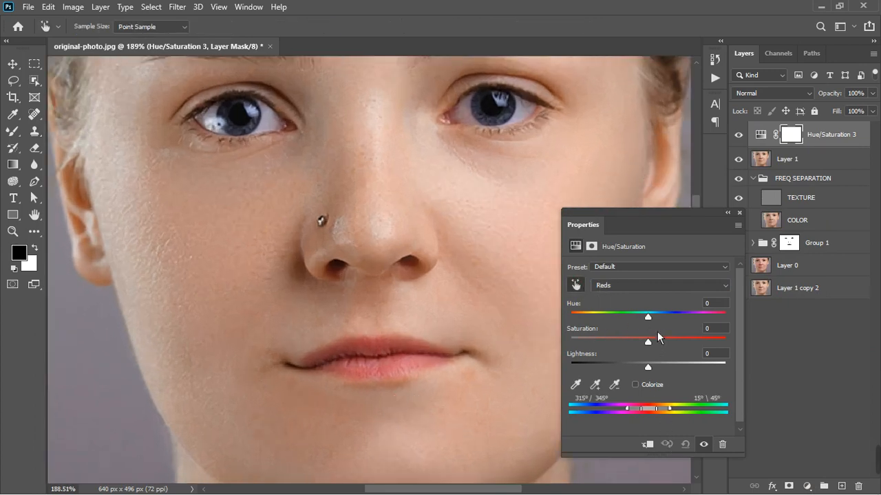
left_click_drag(654, 320, 607, 320)
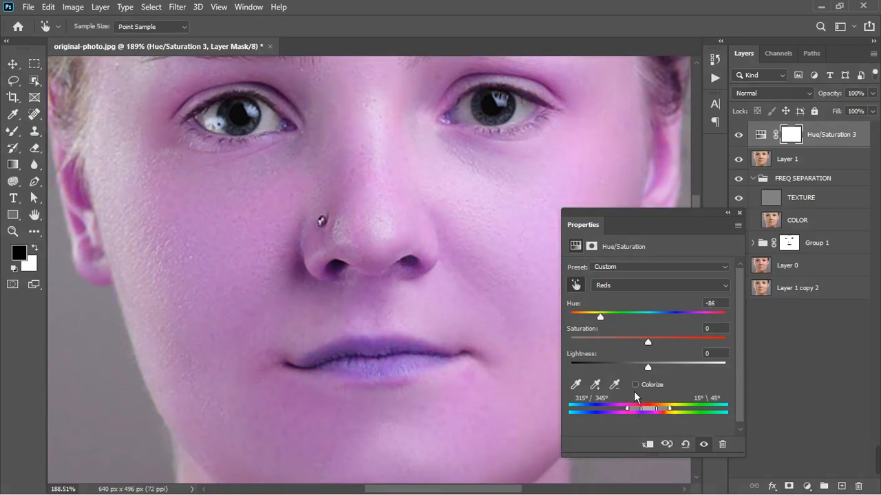
mouse_move(653, 414)
left_mouse_down()
mouse_move(690, 414)
mouse_move(635, 413)
mouse_move(665, 413)
mouse_move(652, 416)
left_mouse_up()
left_click(686, 443)
scroll(423, 338, "down", 3)
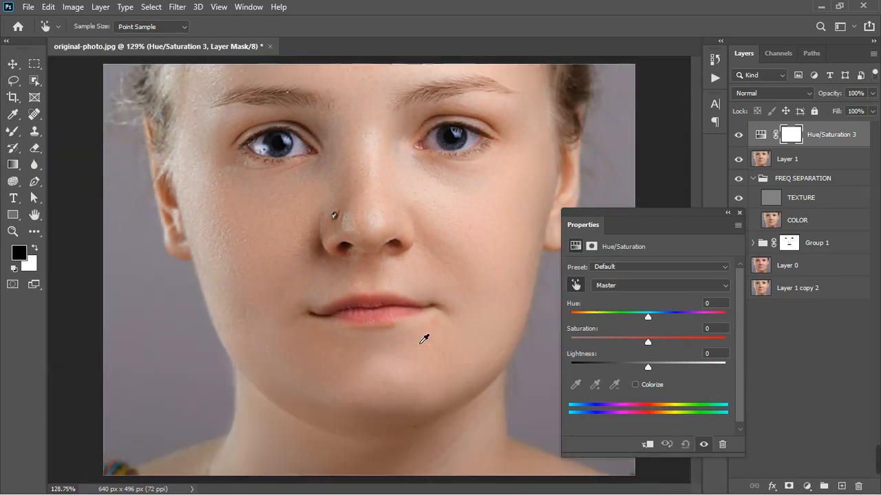
scroll(379, 361, "up", 2)
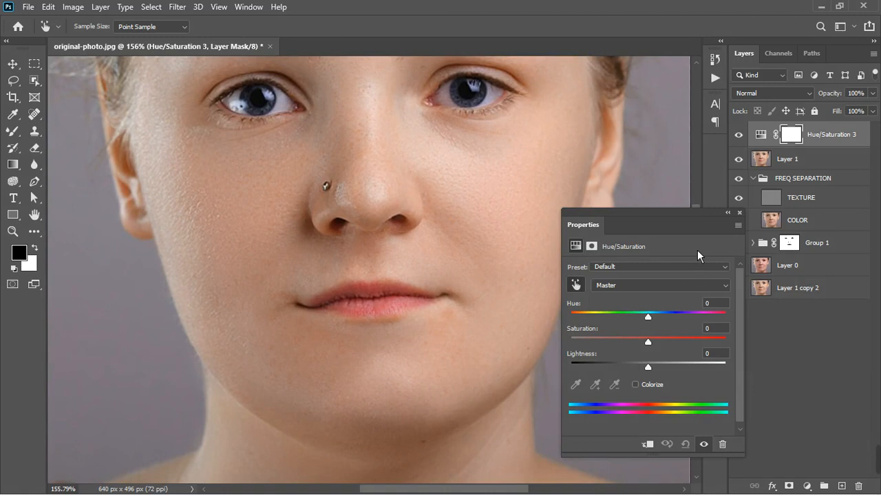
left_click(739, 213)
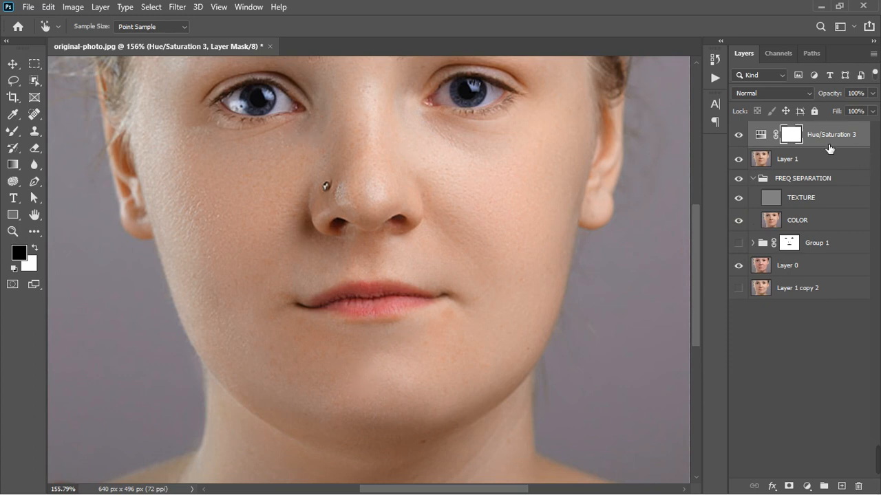
key("s")
key("Delete")
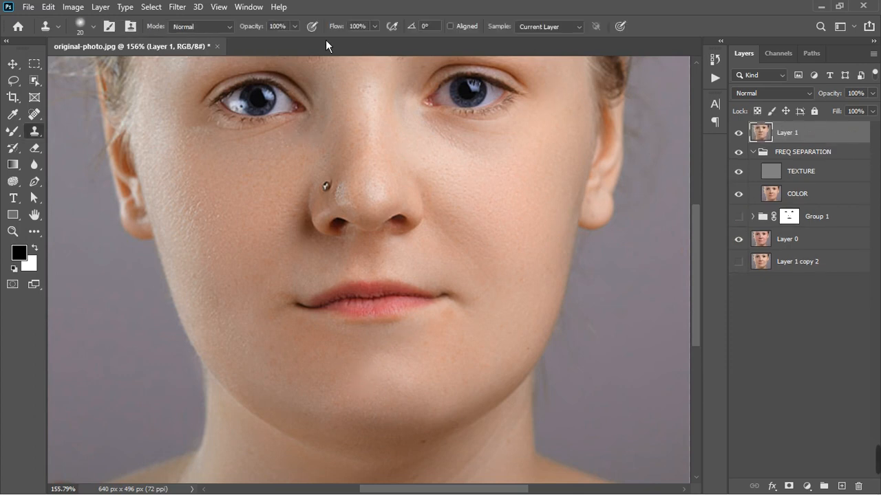
- Select the skin tones on the merged layer with Color Range, sampling several face areas at a fuzziness of 9
left_click(151, 7)
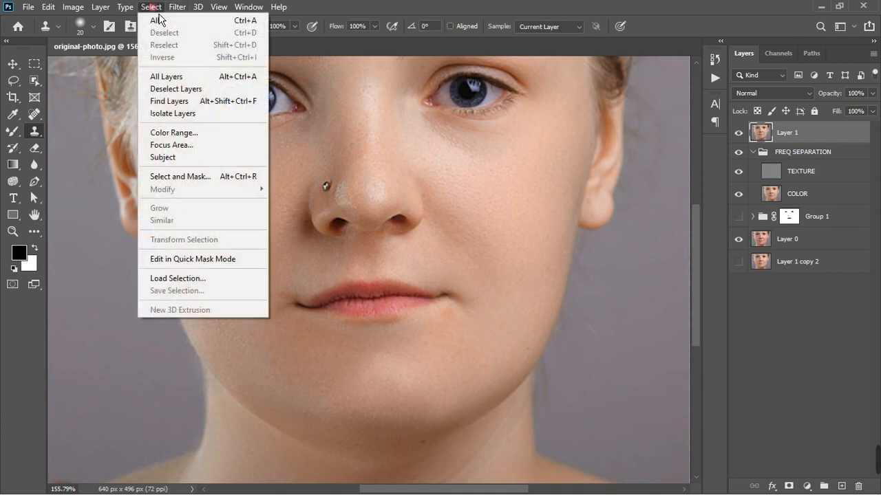
left_click(182, 135)
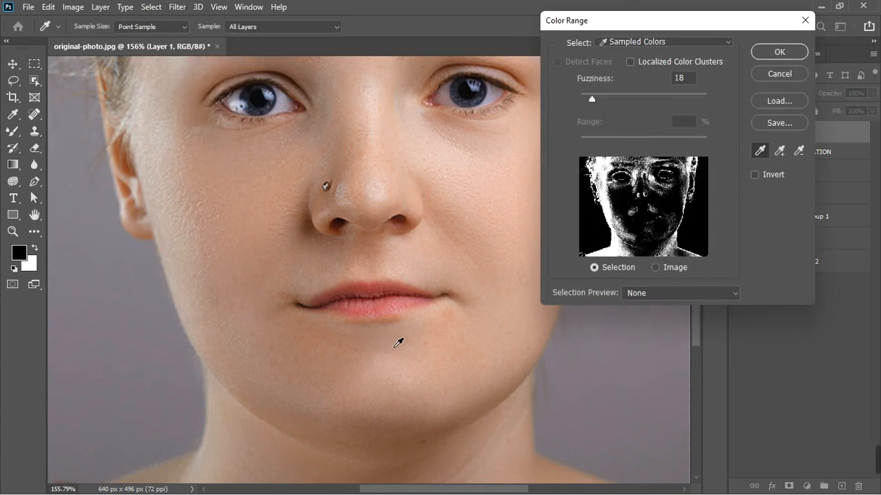
left_click(397, 337)
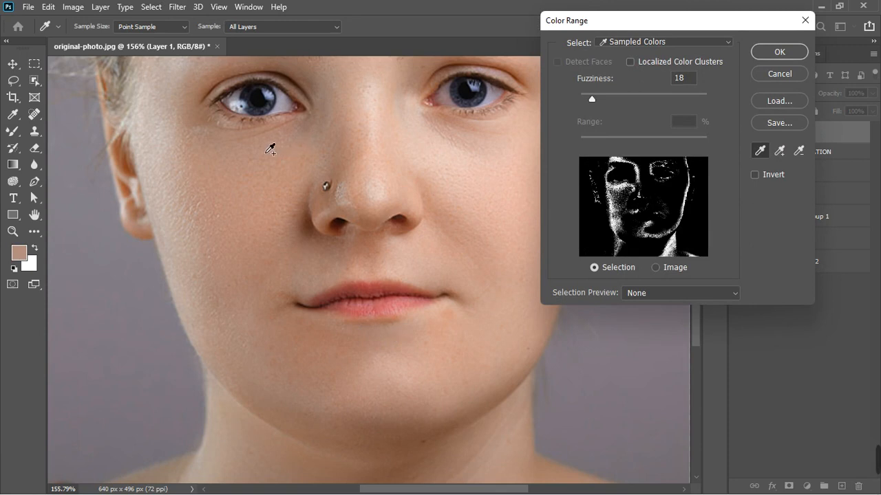
left_click(312, 141)
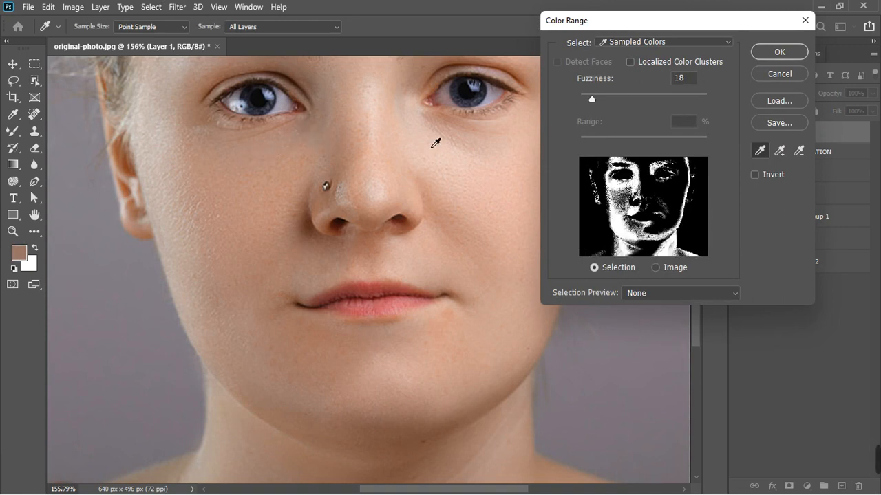
left_click(405, 115, "shift")
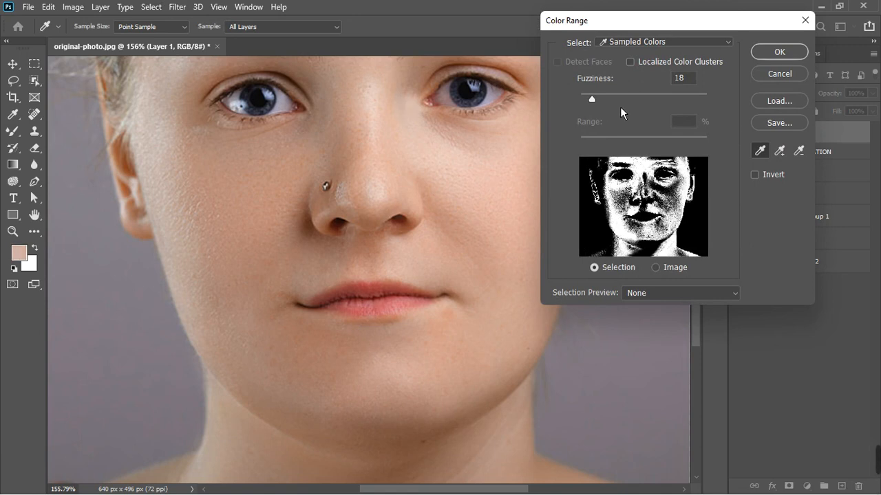
left_click_drag(602, 105, 593, 103)
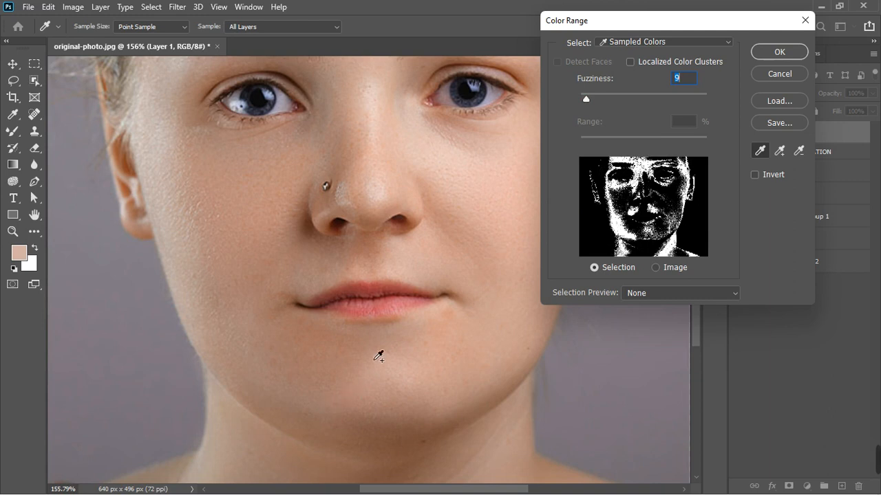
left_click(393, 337, "shift")
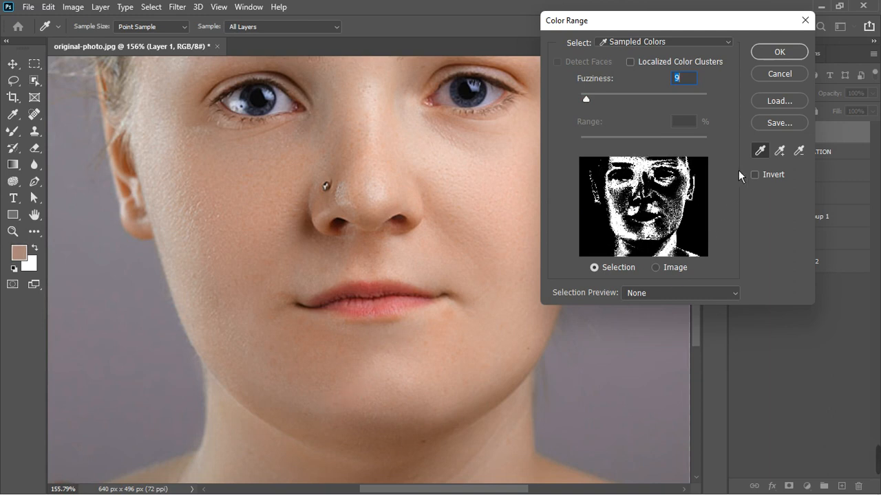
left_click(778, 55)
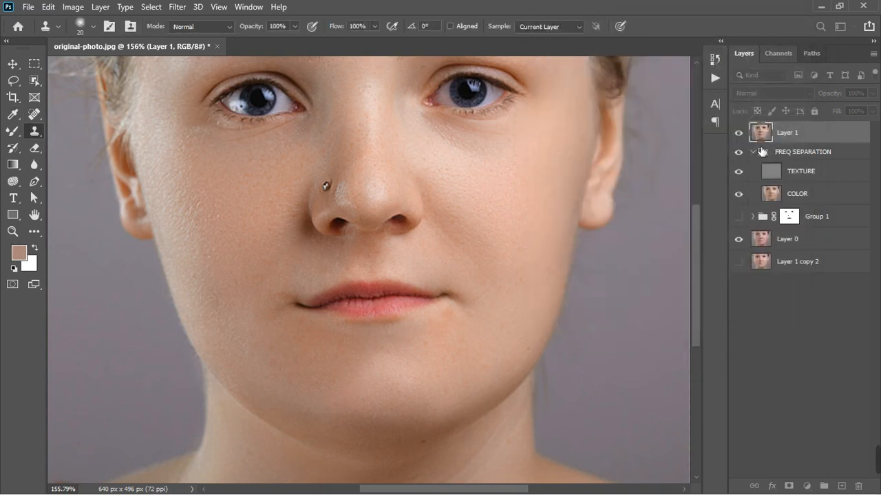
- Add a Hue/Saturation adjustment layer masked to the selected skin tones above the merged layer
left_click(808, 487)
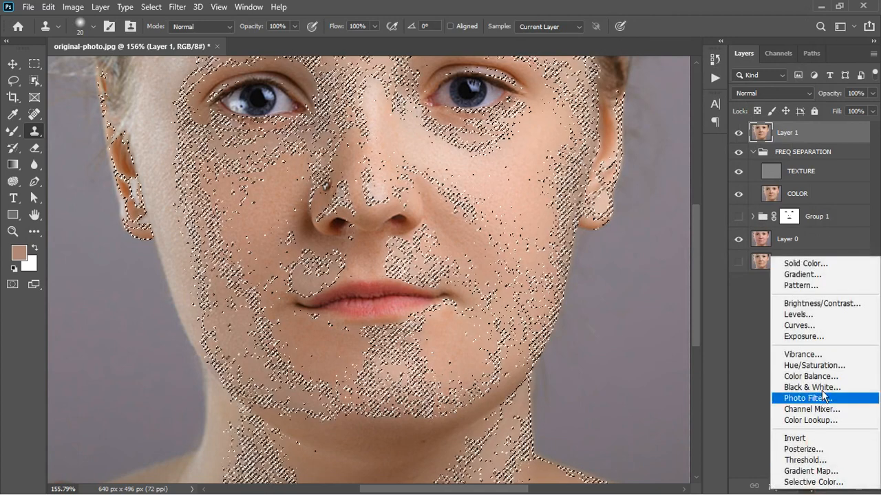
left_click(826, 366)
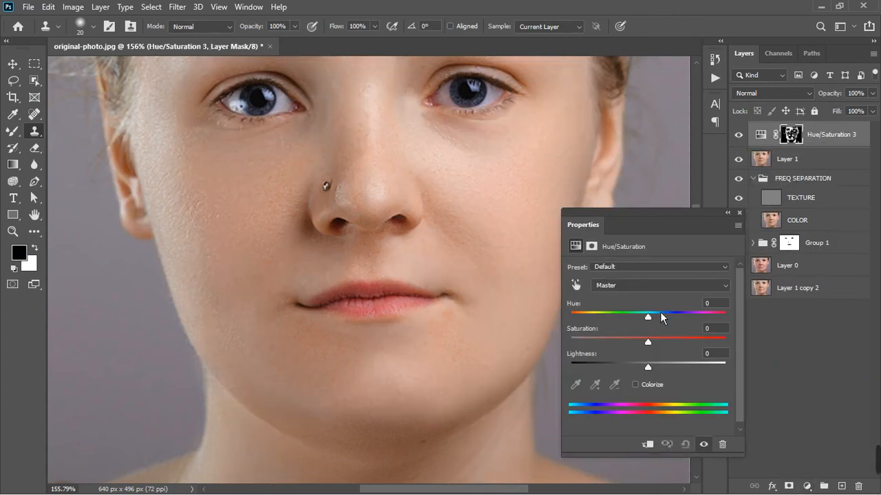
- Try strong Hue shifts of +82 and +49 on the adjustment to reveal the masked skin, and reset Hue to 0
left_click_drag(652, 322, 695, 323)
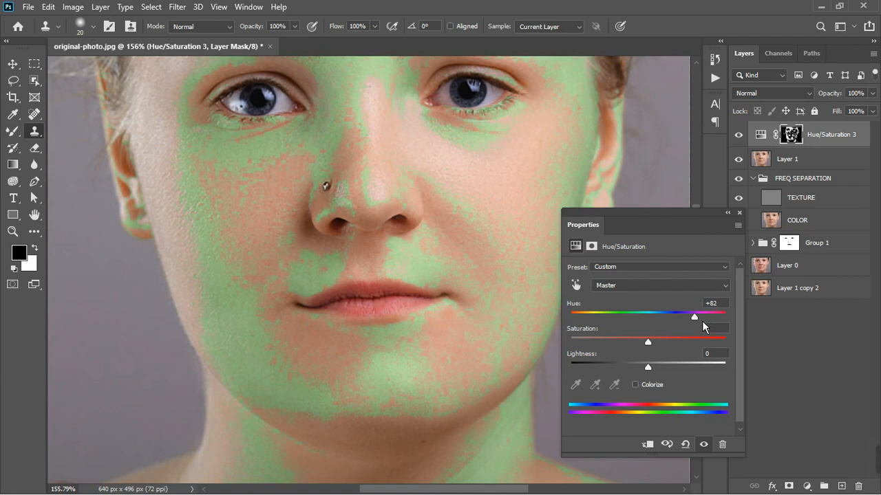
left_click_drag(702, 320, 690, 324)
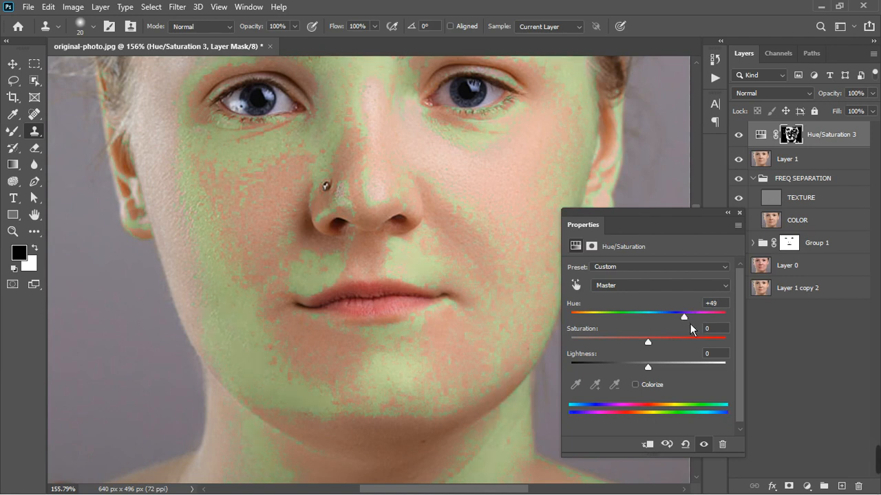
left_click(702, 305)
type("0")
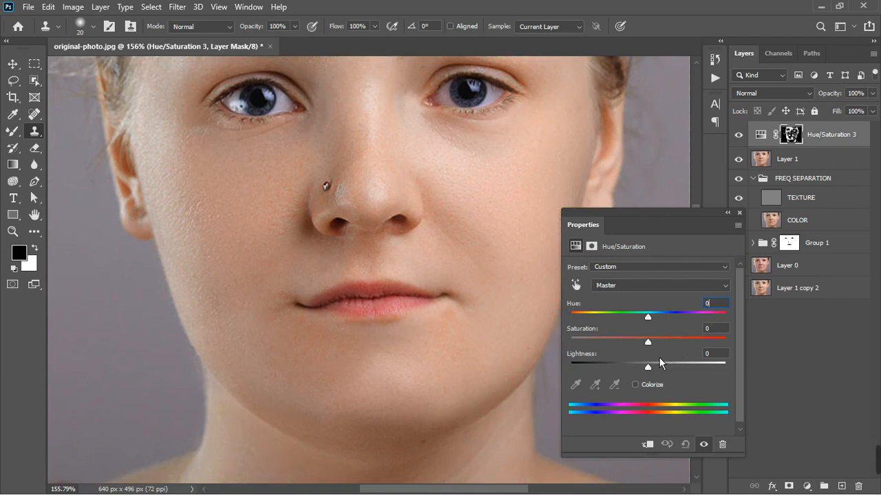
- Raise the saturation of the masked skin tones slightly and close the adjustment's settings
left_click(655, 347)
left_click_drag(655, 347, 666, 351)
left_click(740, 213)
- Compare the face with the Hue/Saturation adjustment hidden and shown, looking closely at the cheeks and nose
left_click(739, 134)
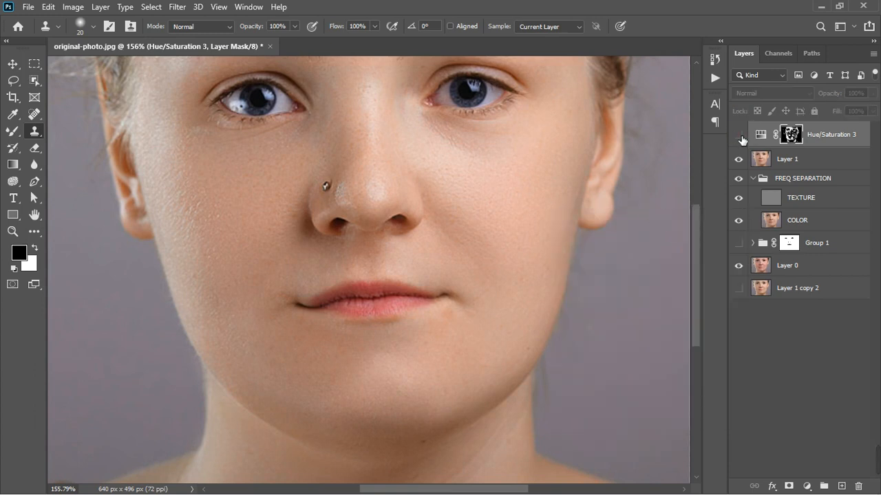
left_click(739, 135)
scroll(321, 93, "up", 3)
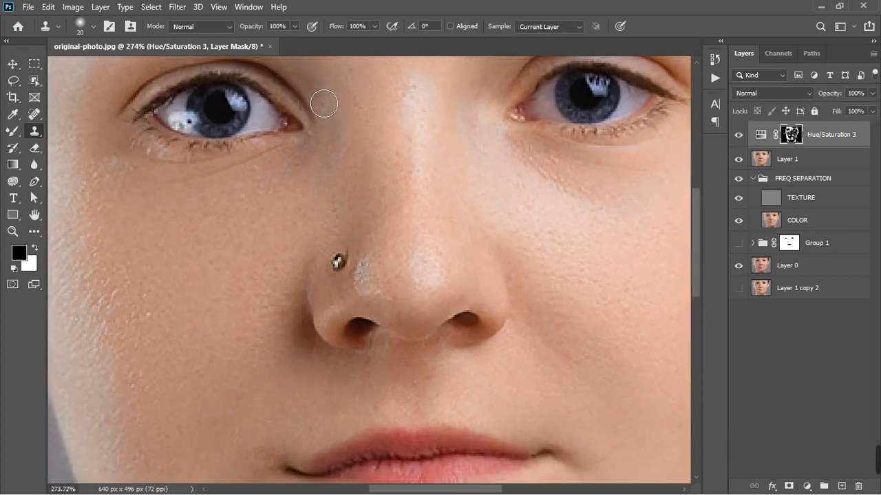
left_click(740, 136)
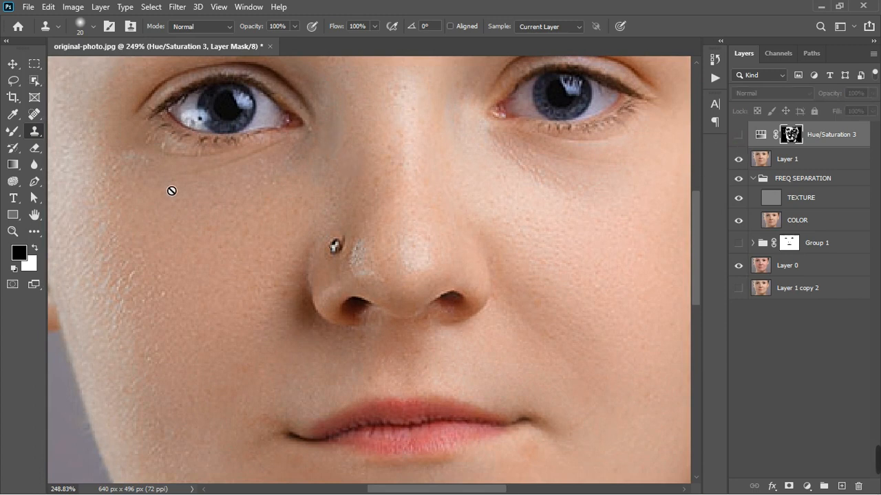
left_click(739, 136)
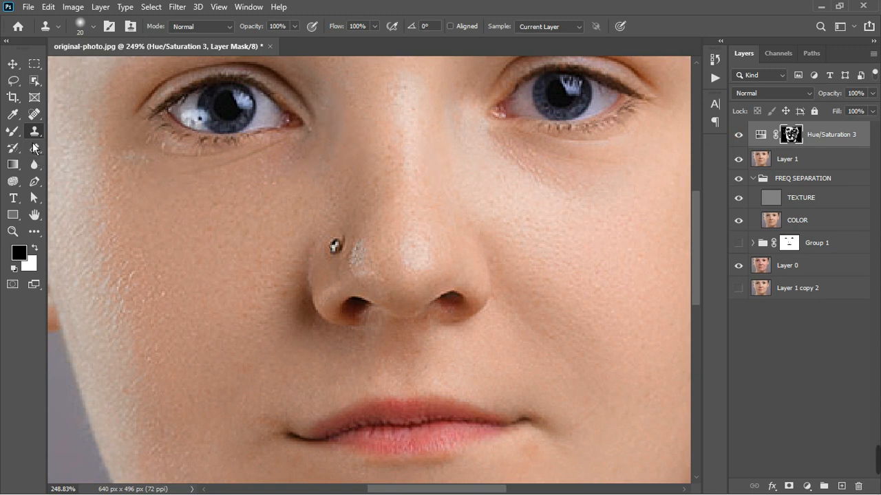
- Paint white on the Hue/Saturation mask with the Brush tool over the side of the nose and below the lower lip
left_click(13, 131)
left_click(68, 171)
key("shift+b")
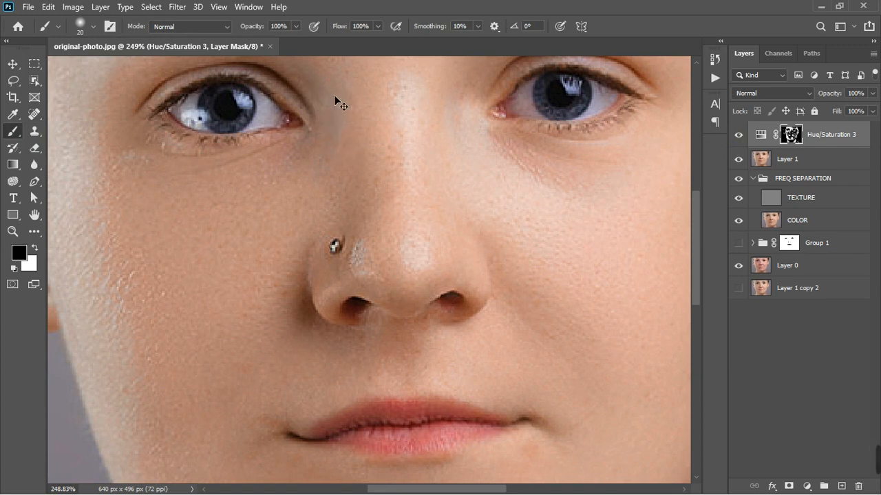
key("x")
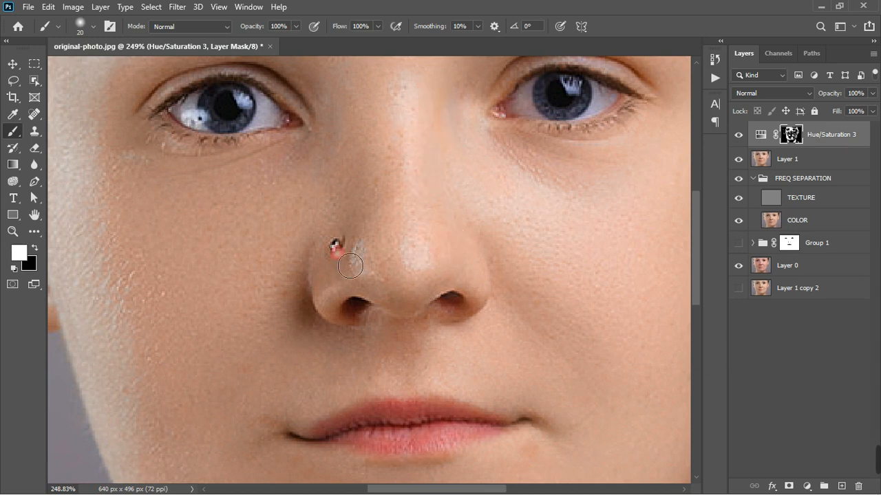
scroll(413, 220, "down", 3)
scroll(413, 220, "down", 1)
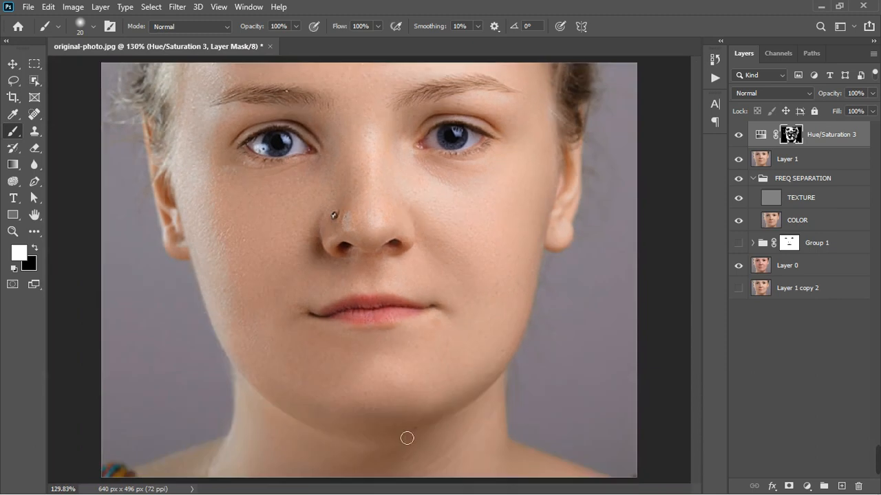
scroll(402, 413, "up", 3)
mouse_move(406, 271)
left_mouse_down()
mouse_move(297, 269)
mouse_move(344, 287)
mouse_move(293, 256)
left_mouse_up()
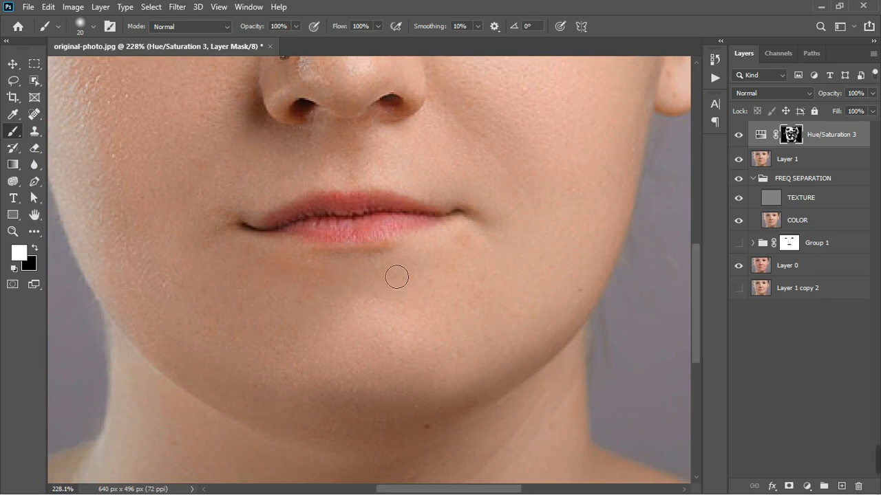
- Stamp all visible layers into a new merged layer above the Hue/Saturation adjustment
scroll(411, 329, "down", 1)
scroll(410, 329, "down", 7)
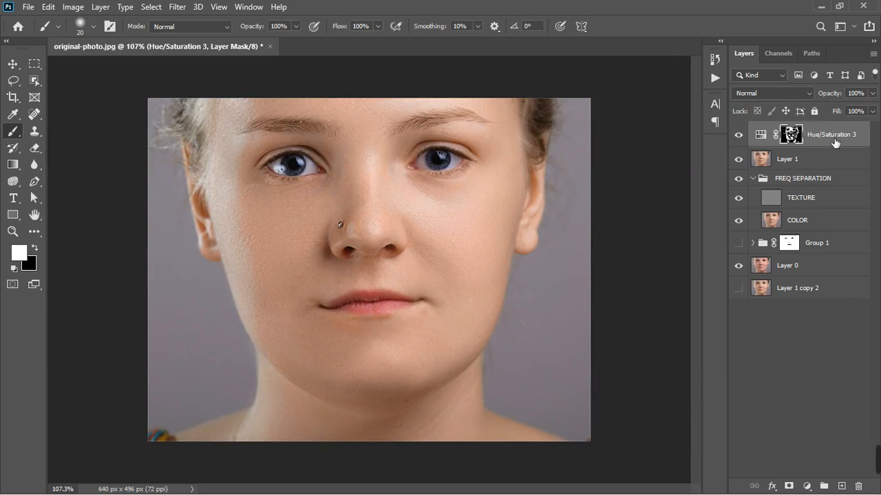
key("ctrl+alt+shift+e")
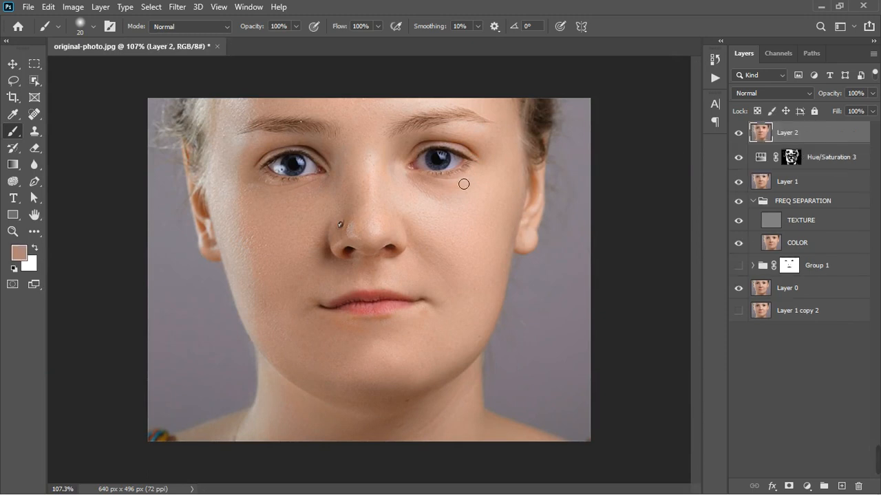
scroll(447, 189, "up", 2)
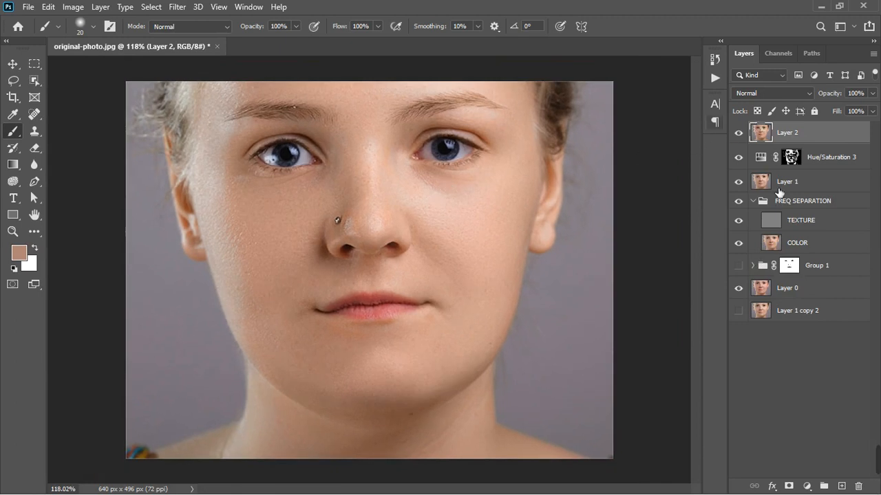
- Open the Camera Raw Filter on the new merged layer and expand its Basic adjustments
left_click(806, 487)
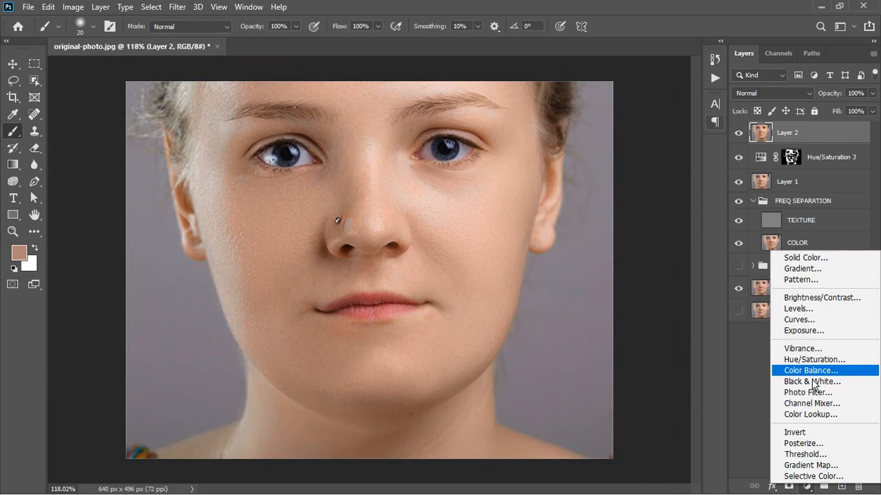
left_click(739, 364)
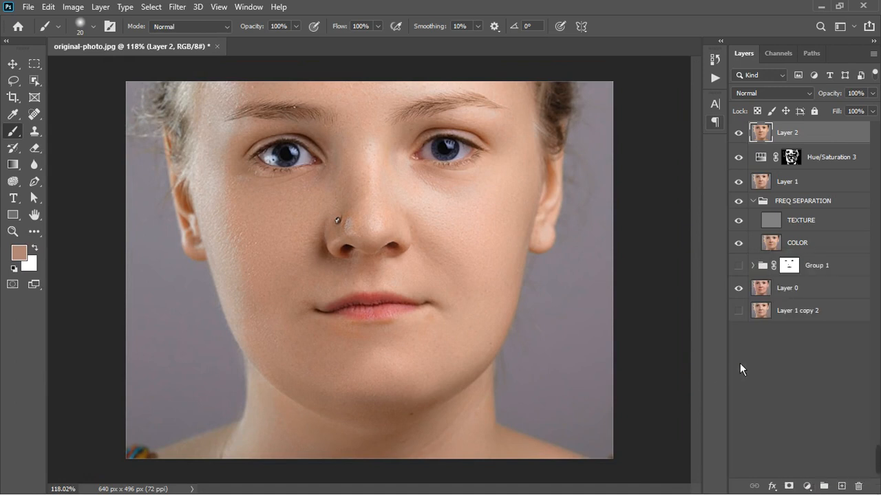
left_click(178, 7)
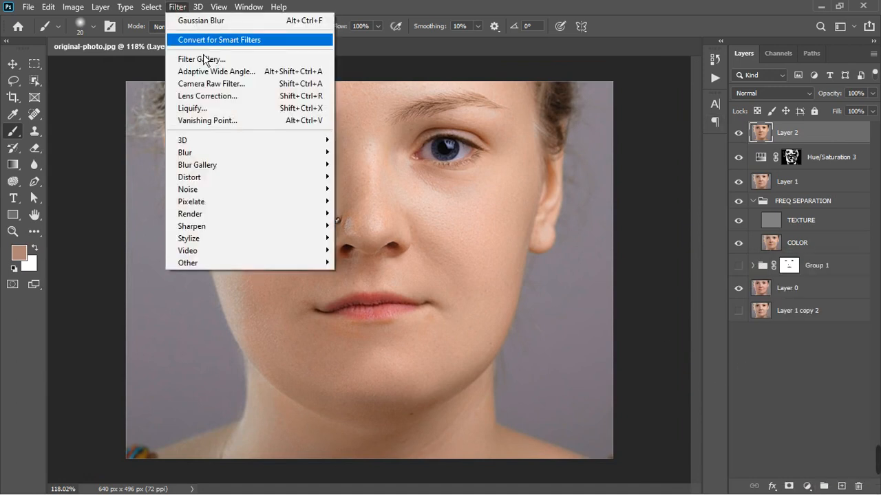
left_click(209, 84)
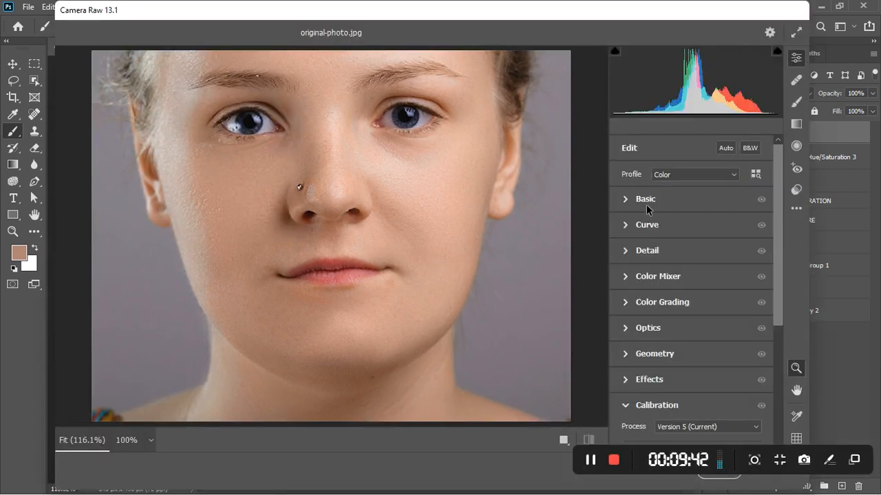
left_click(621, 205)
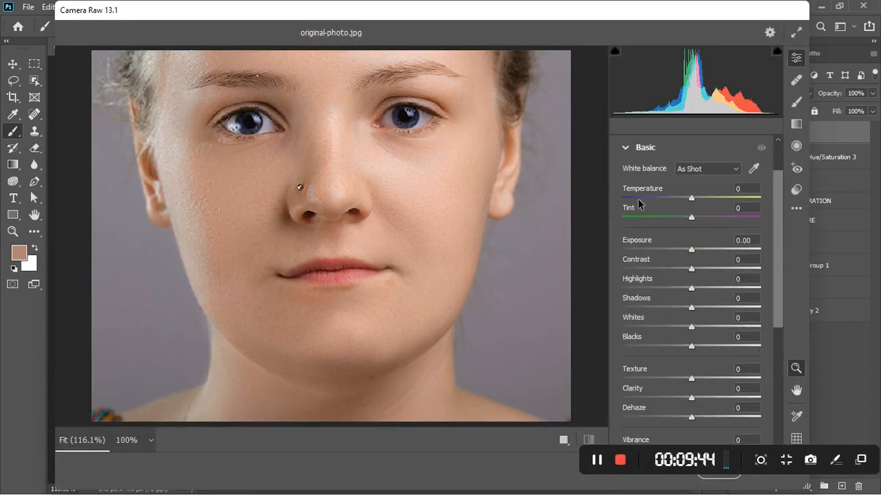
- Try a white balance sampled at the corner of the left-hand eye, undo it, and try an exposure of +0.55 before resetting it
left_click(753, 169)
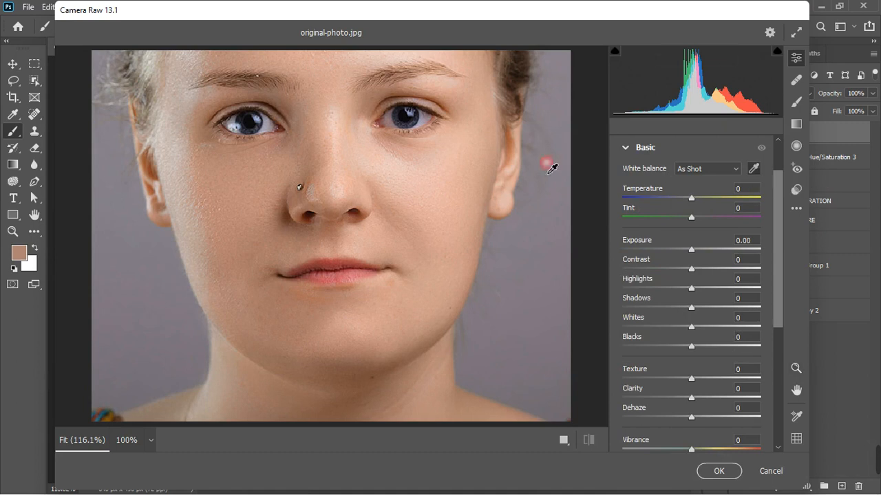
left_click(272, 130)
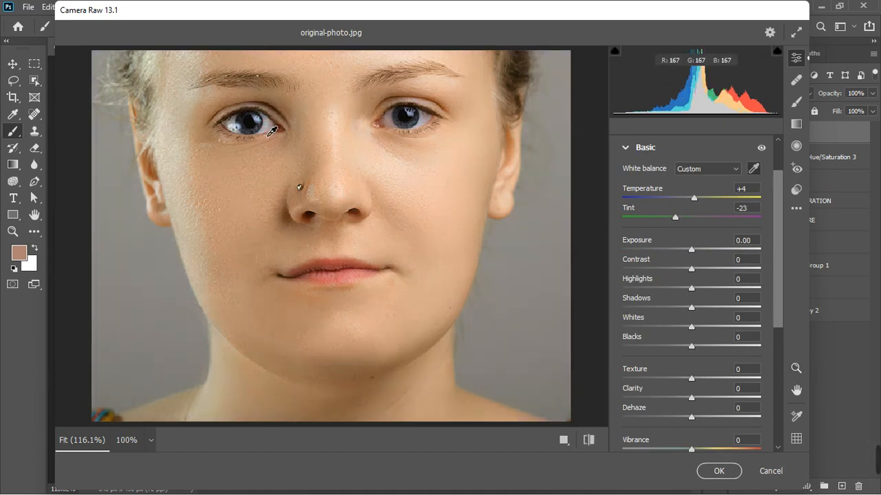
key("ctrl+z")
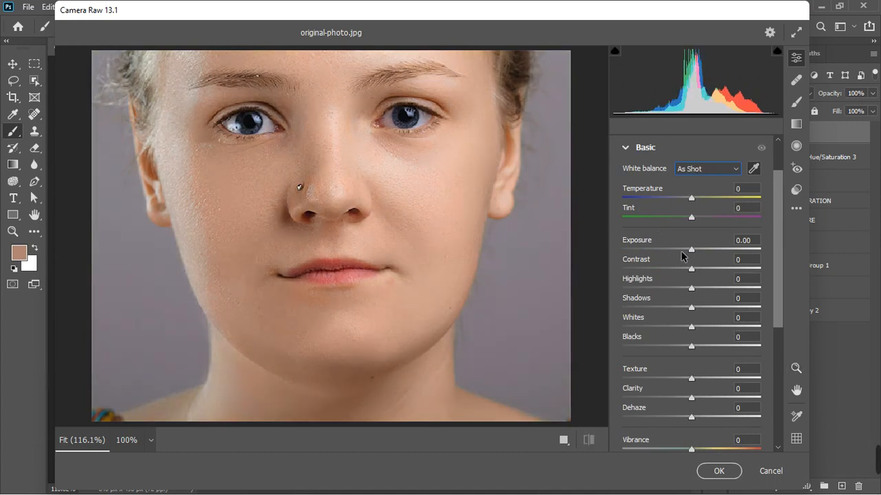
left_click_drag(691, 252, 700, 253)
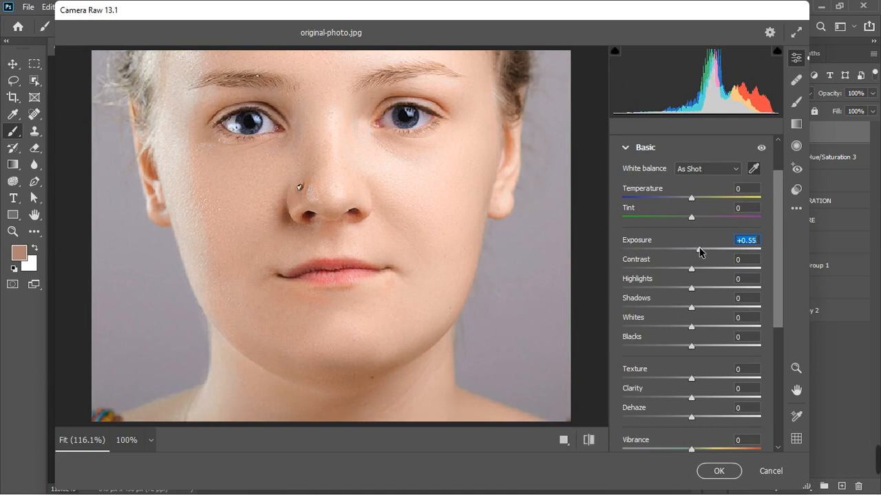
double_click(699, 250)
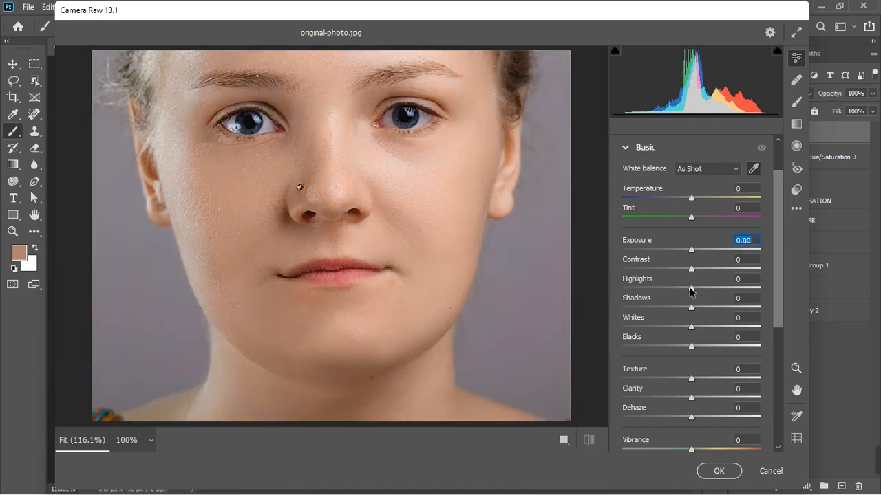
- Set Highlights to +20, Whites to -9, Shadows to +3, Blacks to -4 and Texture to +7
left_click_drag(693, 289, 704, 289)
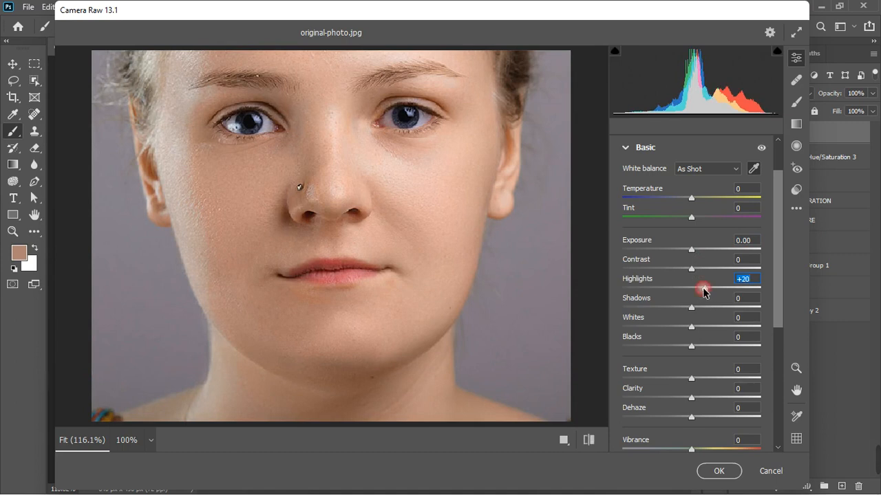
left_click_drag(692, 330, 686, 335)
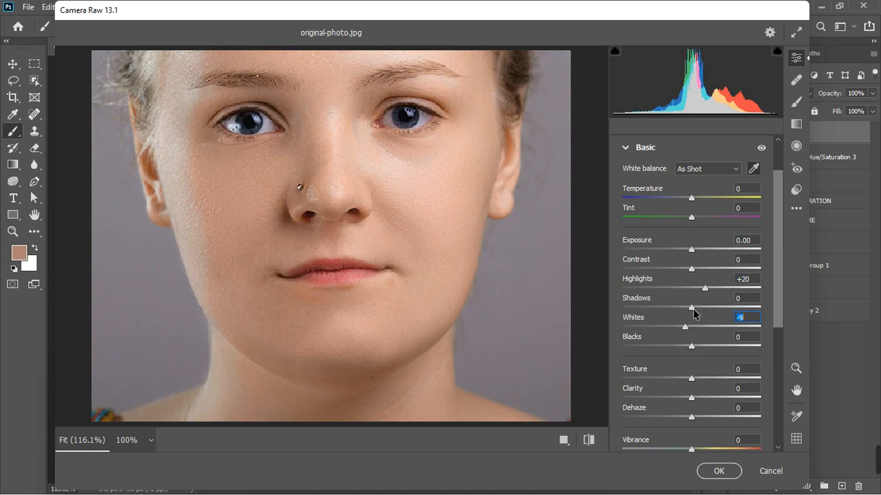
left_click_drag(694, 310, 695, 308)
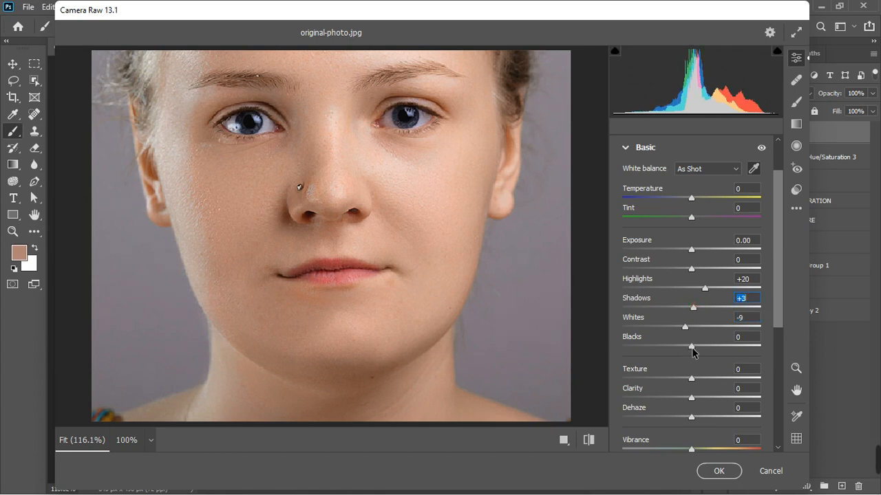
left_click_drag(692, 349, 690, 349)
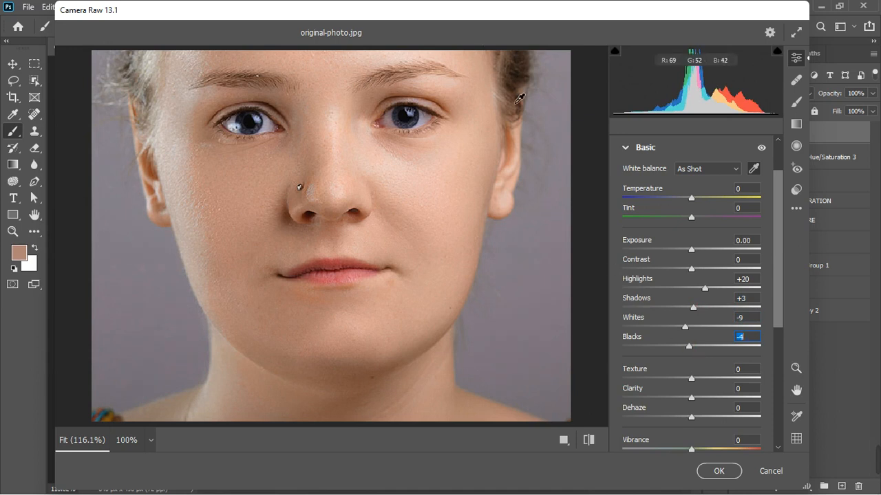
left_click(696, 378)
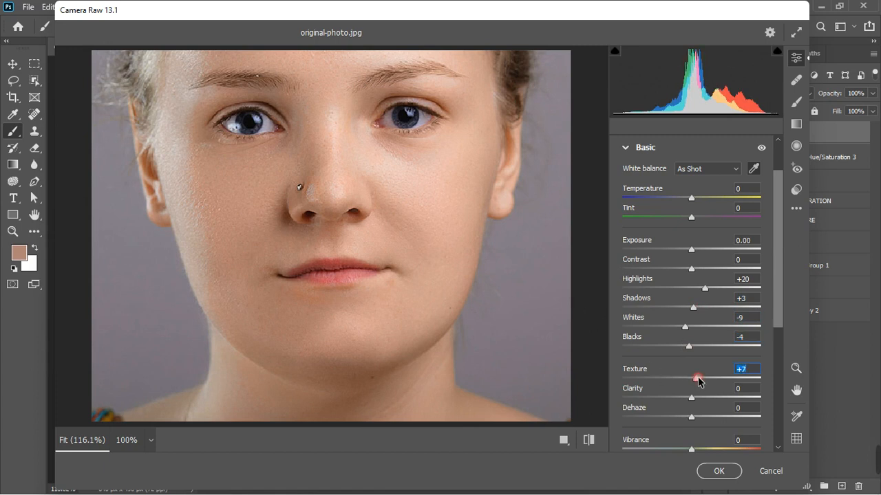
- Reduce the Highlights to +15 while viewing the whole portrait
scroll(440, 243, "down", 1)
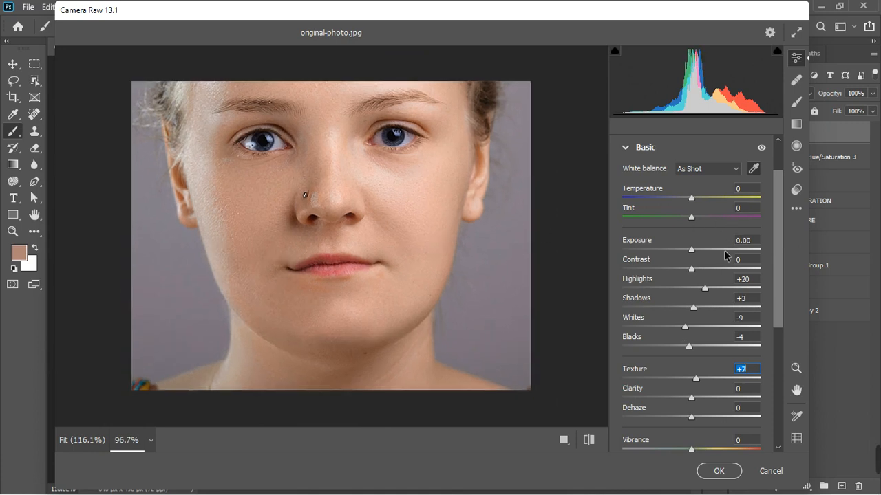
left_click(706, 290)
left_click_drag(705, 290, 701, 291)
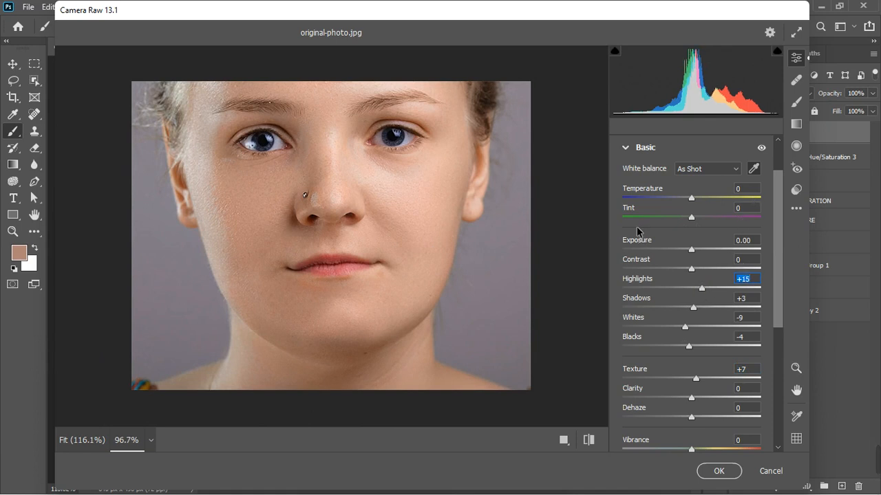
- Shape the tone curve with a highlight point at input 204, output 206 and a shadow point at input 61, output 54
left_click(626, 148)
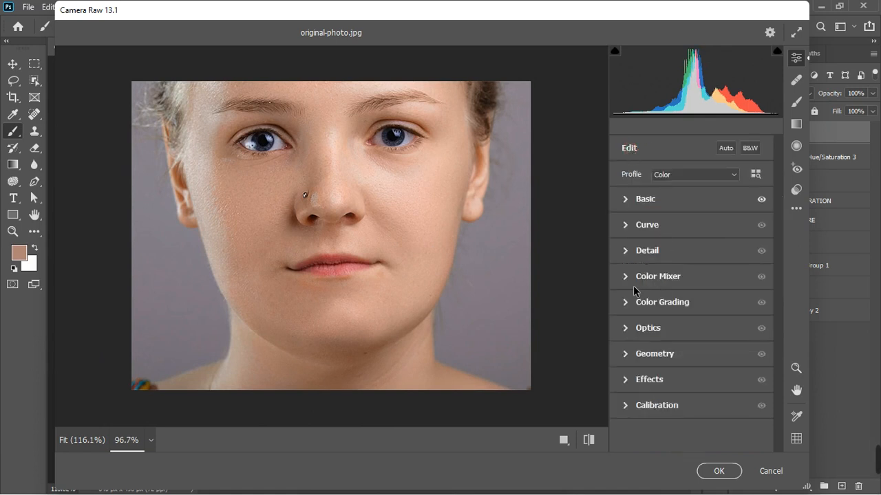
left_click(625, 225)
left_click(733, 248)
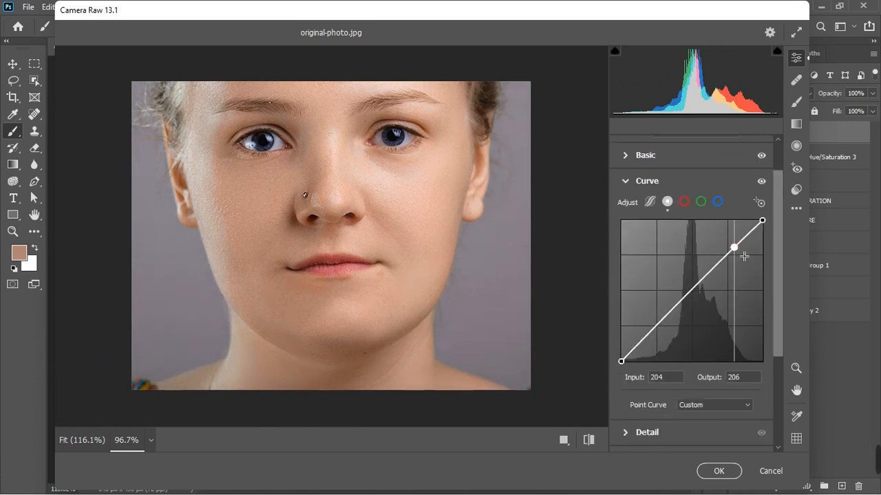
left_click_drag(655, 327, 654, 331)
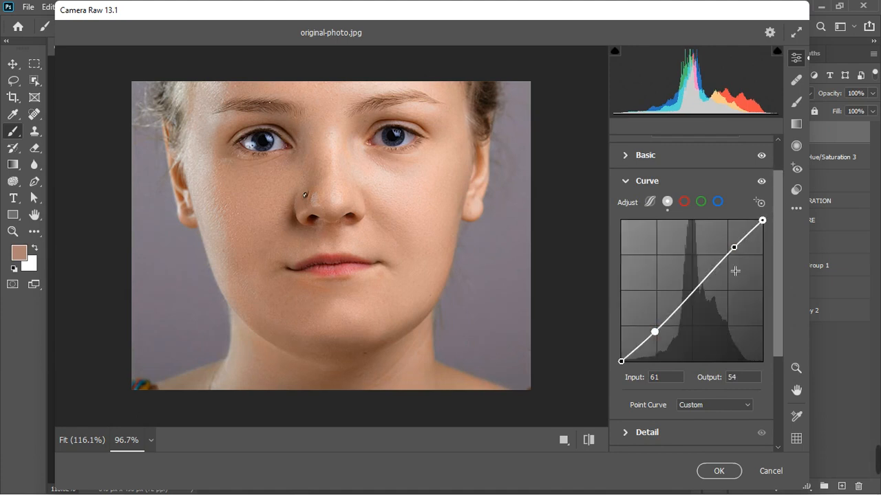
scroll(663, 344, "up", 1)
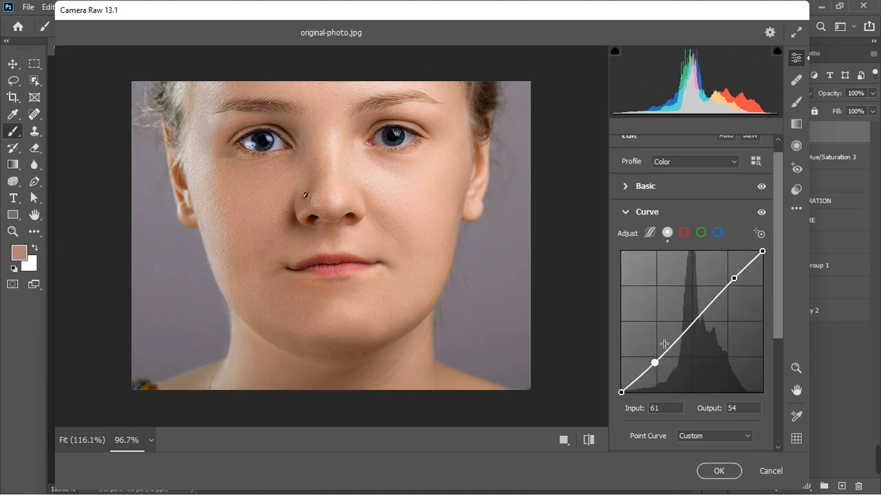
- Compare the portrait with and without the curve adjustment
left_click(625, 212)
left_click(761, 225)
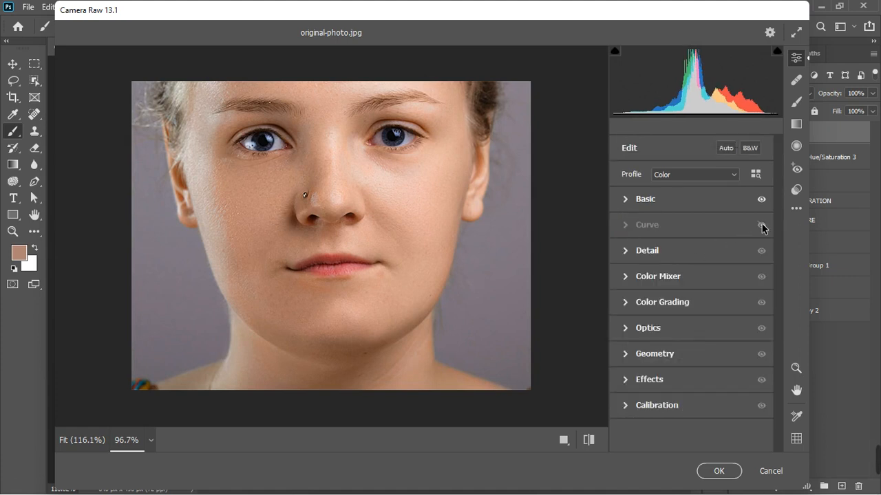
left_click(761, 226)
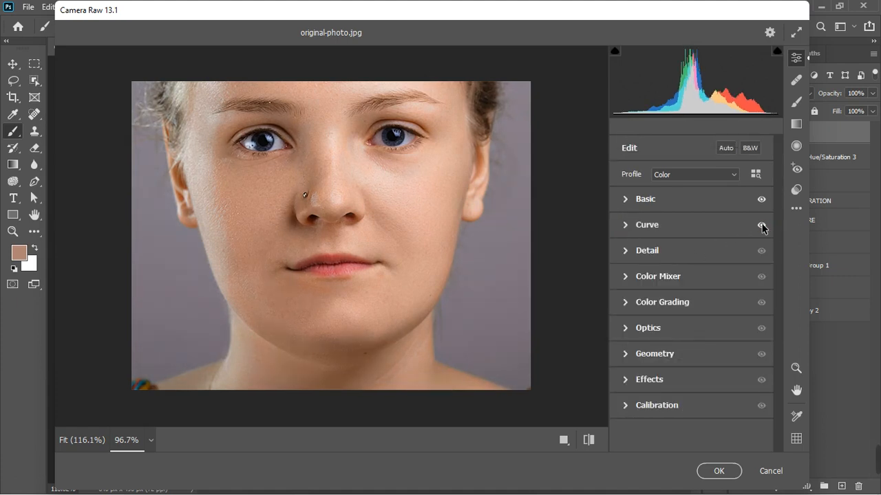
left_click(760, 225)
left_click(761, 226)
- In the HSL Color Mixer, set the Reds saturation to +34, and try a Yellows saturation change before resetting it
left_click(626, 277)
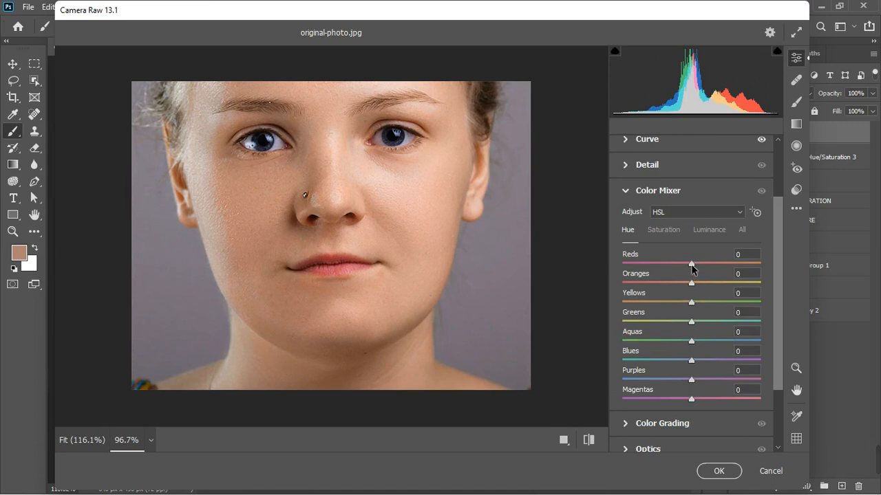
left_click(663, 232)
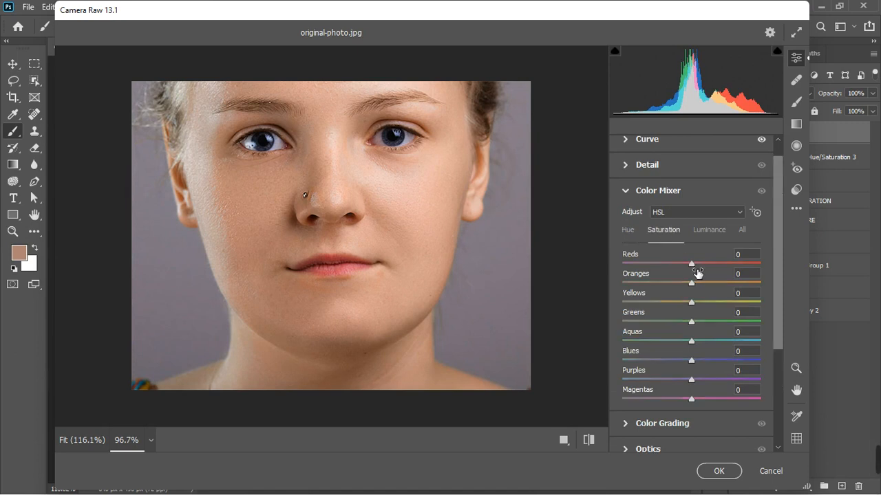
left_click(691, 263)
left_click_drag(701, 264, 714, 253)
mouse_move(693, 304)
left_mouse_down()
mouse_move(698, 311)
mouse_move(690, 305)
left_mouse_up()
double_click(690, 304)
- Set the Yellows hue to -16 and the saturation of Oranges to +10, Purples to +21 and Blues to +10
left_click(627, 232)
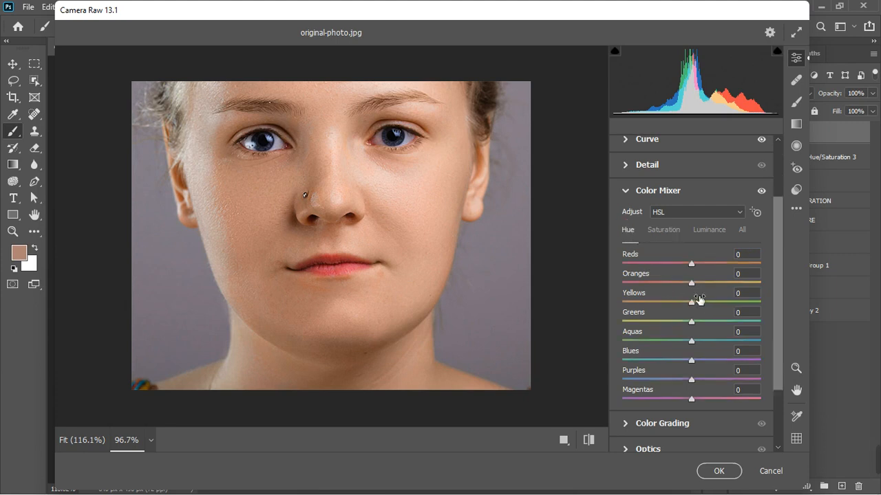
left_click_drag(691, 306, 679, 307)
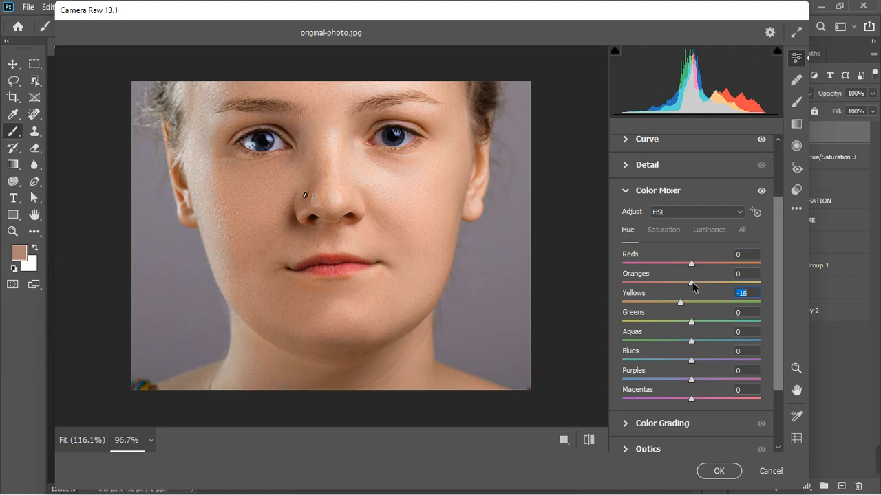
left_click(664, 230)
left_click_drag(692, 284, 700, 288)
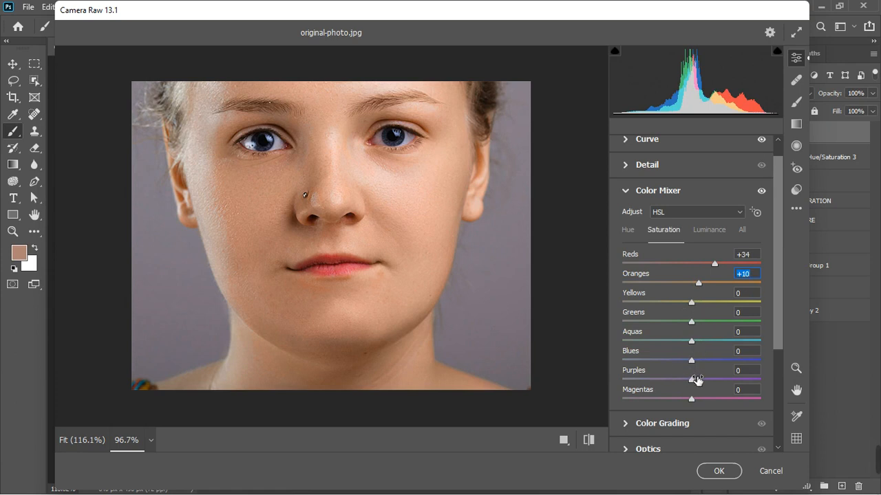
mouse_move(692, 379)
left_mouse_down()
mouse_move(707, 379)
mouse_move(701, 364)
left_mouse_up()
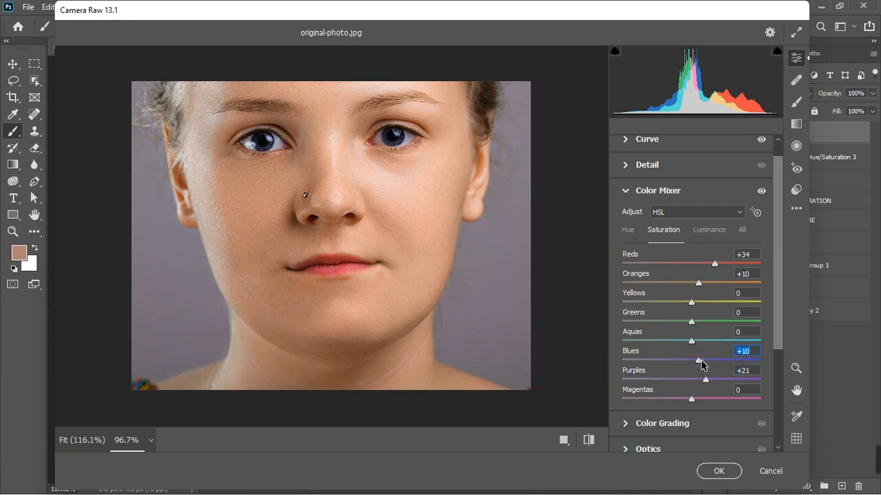
- Shift the Color Mixer hue of Purples to -11 and of Blues to -15
left_click(628, 232)
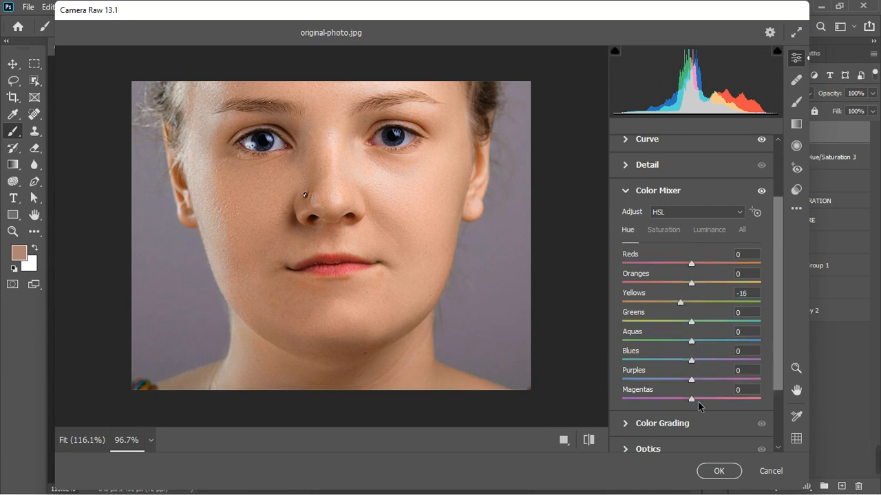
left_click(690, 381)
left_click_drag(690, 382, 684, 364)
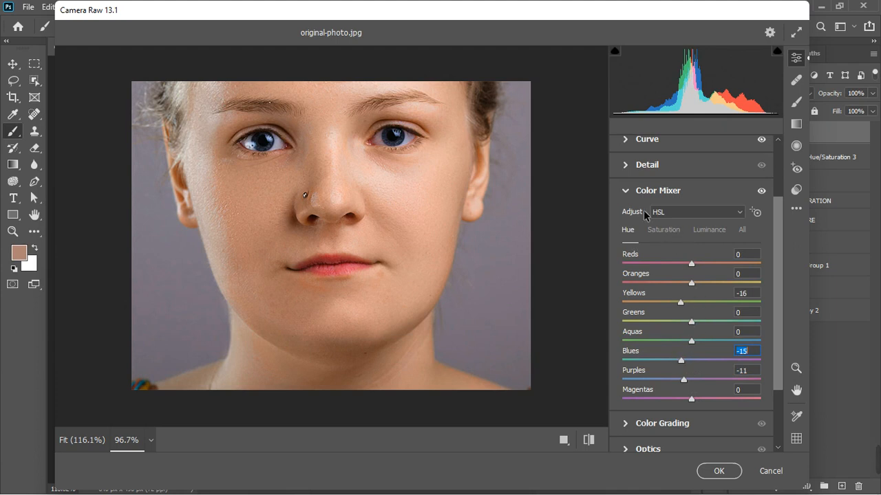
left_click(626, 192)
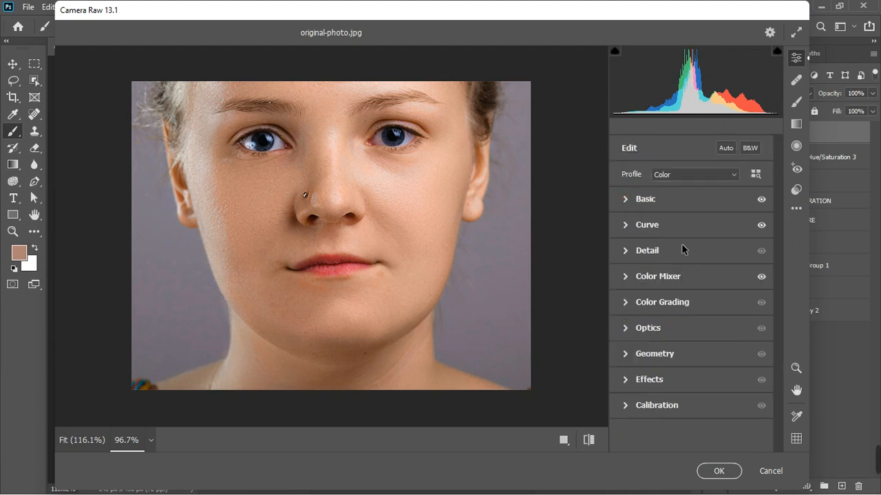
- In Calibration, set the primary hues to +23 for red, -15 for blue and +15 for green
left_click(632, 406)
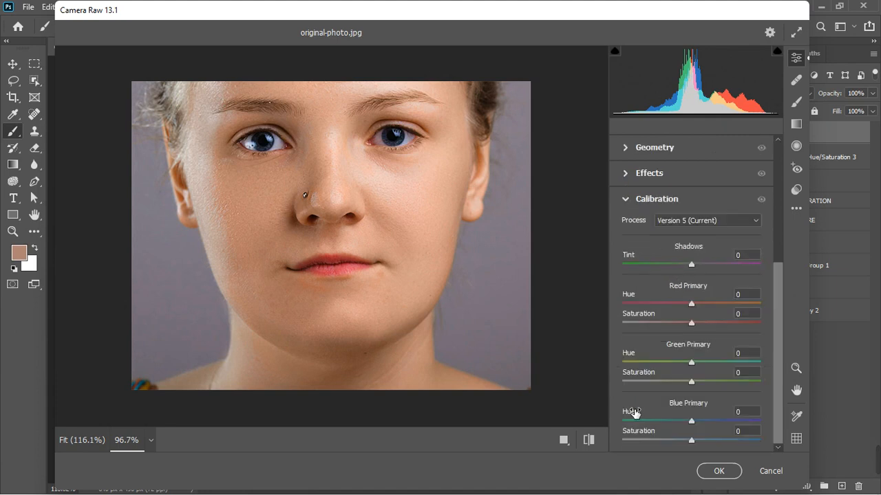
left_click(693, 303)
left_click_drag(696, 302, 710, 304)
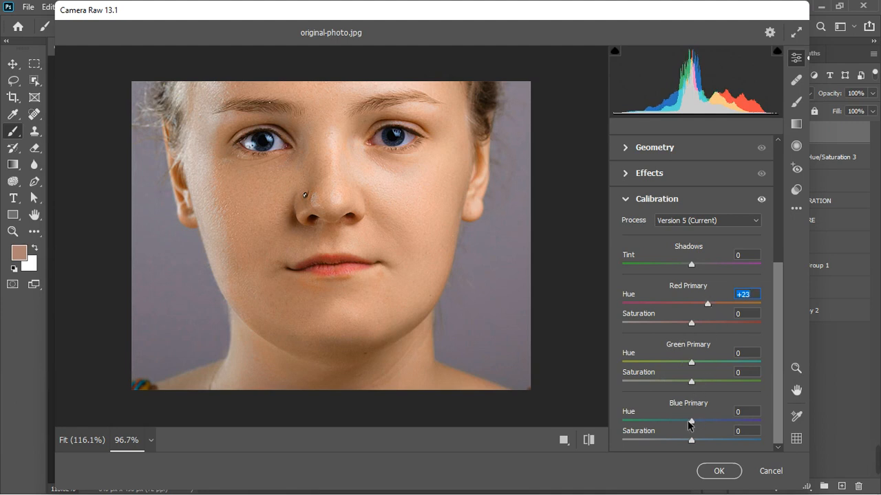
left_click_drag(693, 423, 685, 425)
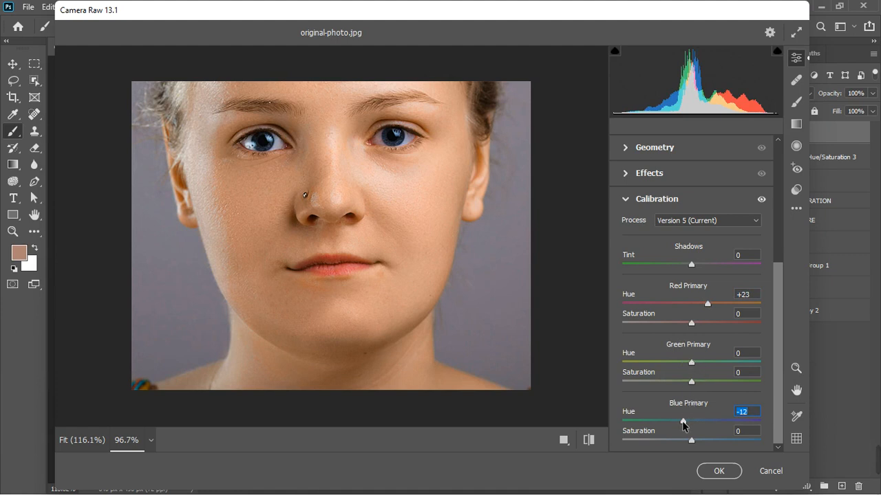
left_click_drag(683, 422, 681, 423)
left_click_drag(691, 363, 703, 361)
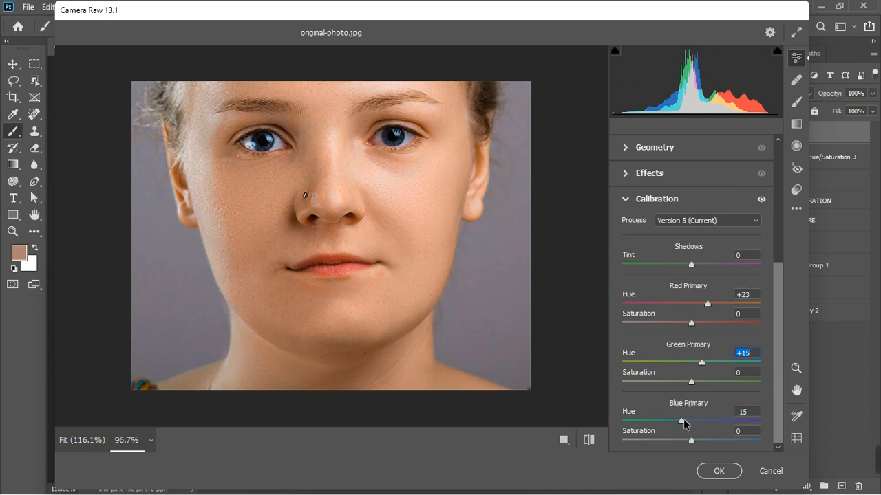
- Refine the Calibration hues to +12 for the green primary and -9 for the blue primary
left_click(683, 419)
left_click(701, 360)
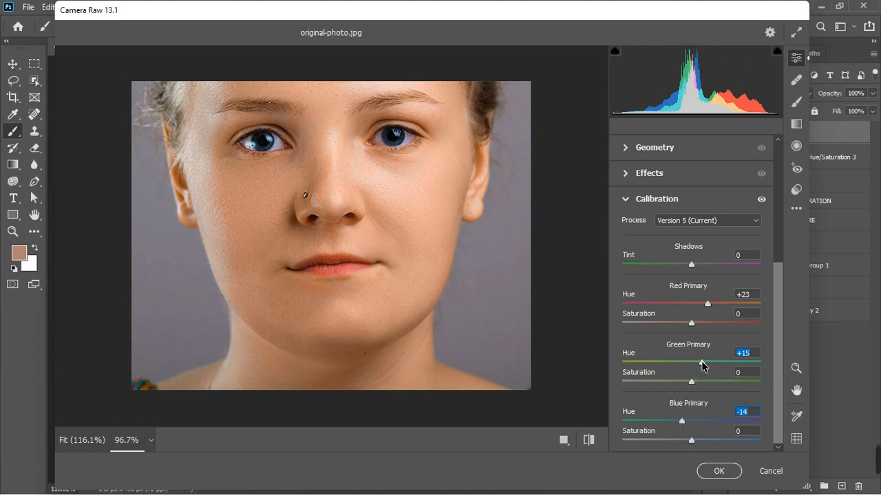
left_click_drag(702, 363, 700, 362)
left_click(682, 420)
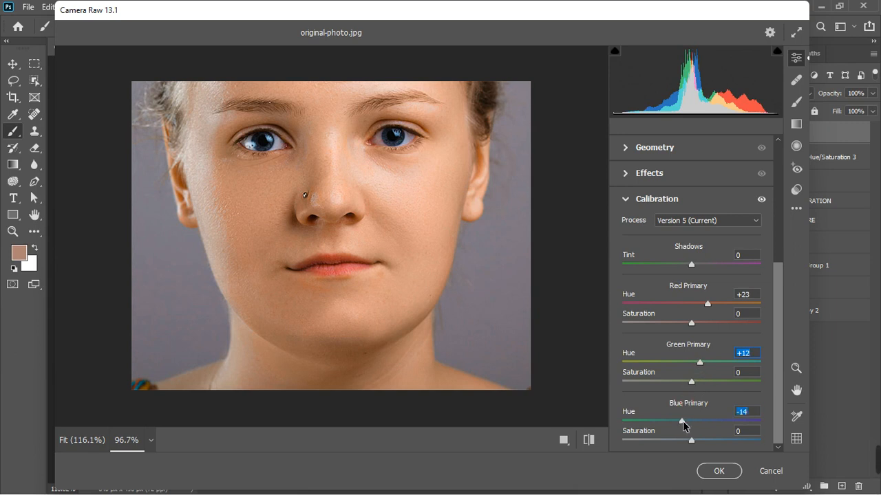
left_click_drag(683, 421, 685, 425)
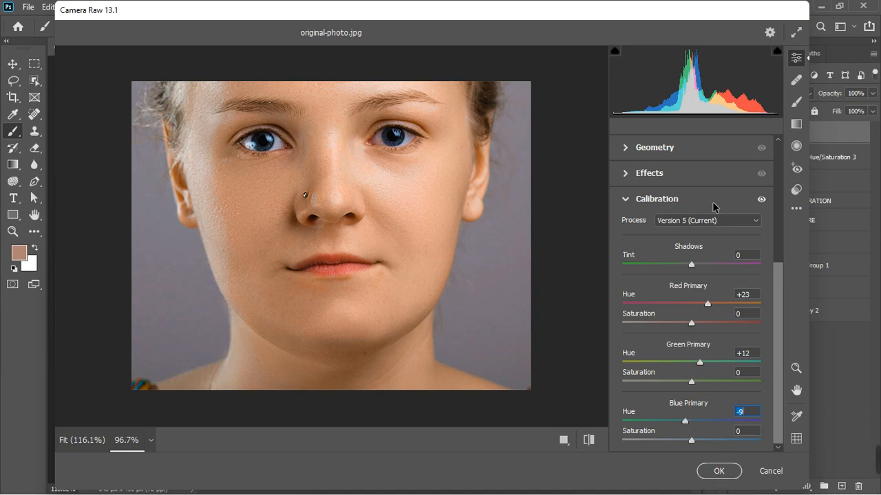
- Compare the portrait with and without the Calibration adjustments
left_click(762, 199)
left_click(764, 198)
left_click(764, 199)
left_click(764, 200)
left_click(764, 200)
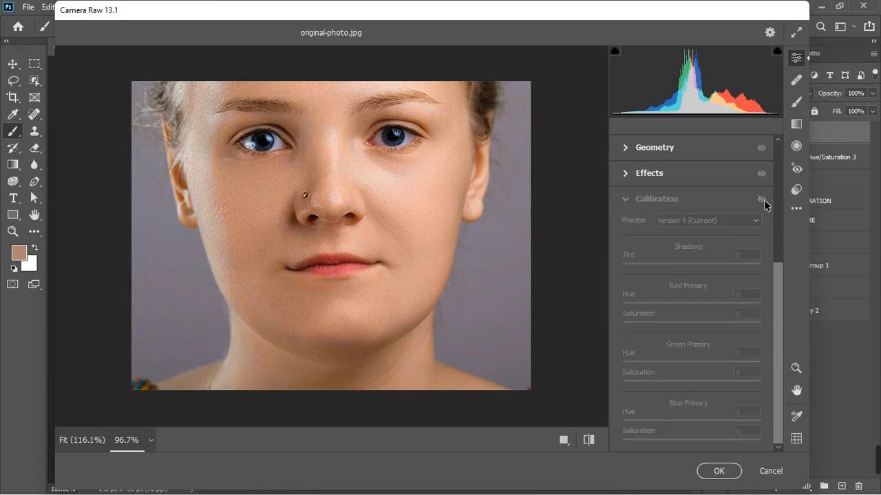
left_click(762, 199)
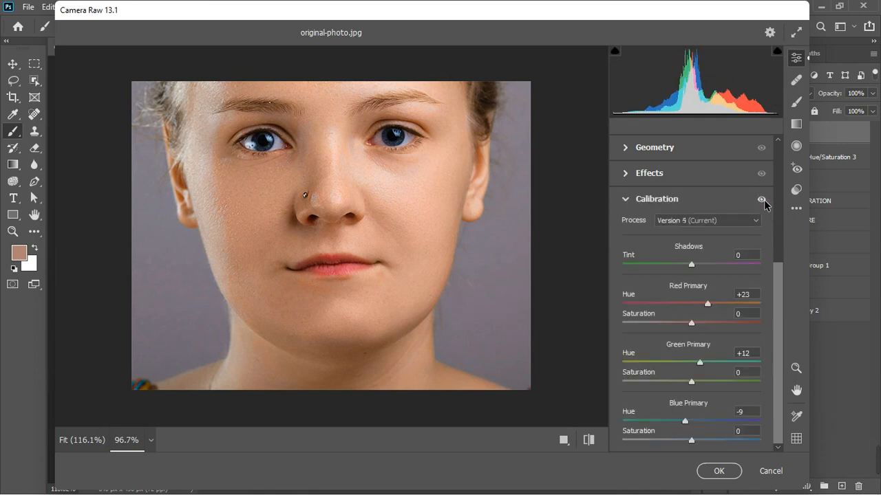
- Apply the Camera Raw adjustments and compare the portrait with Layer 2 hidden and shown
left_click(719, 470)
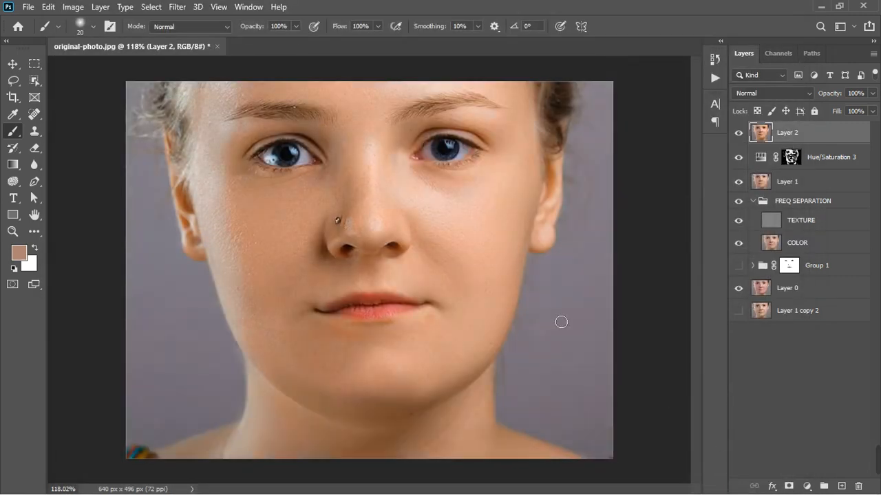
scroll(510, 254, "down", 4)
scroll(324, 259, "up", 3)
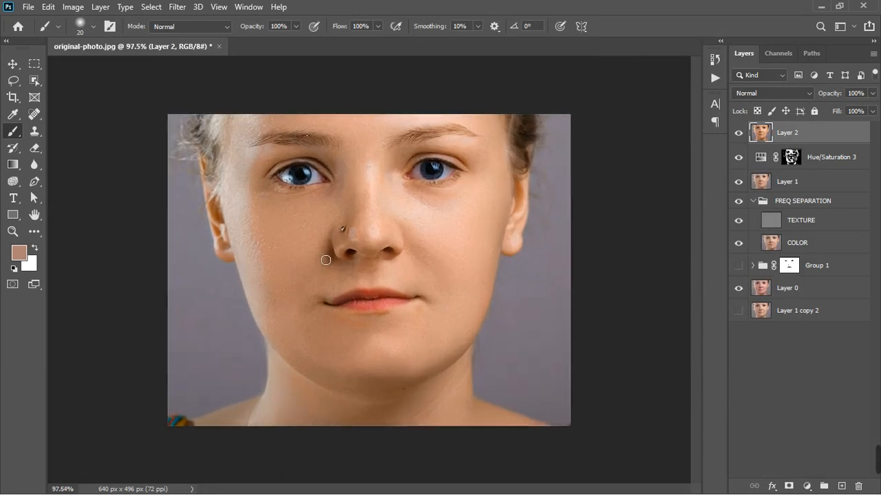
left_click(741, 134)
left_click(743, 134)
left_click(742, 134)
- Add a Hue/Saturation adjustment layer above Layer 2 with Hue -7 and Saturation +6
left_click(807, 486)
left_click(818, 360)
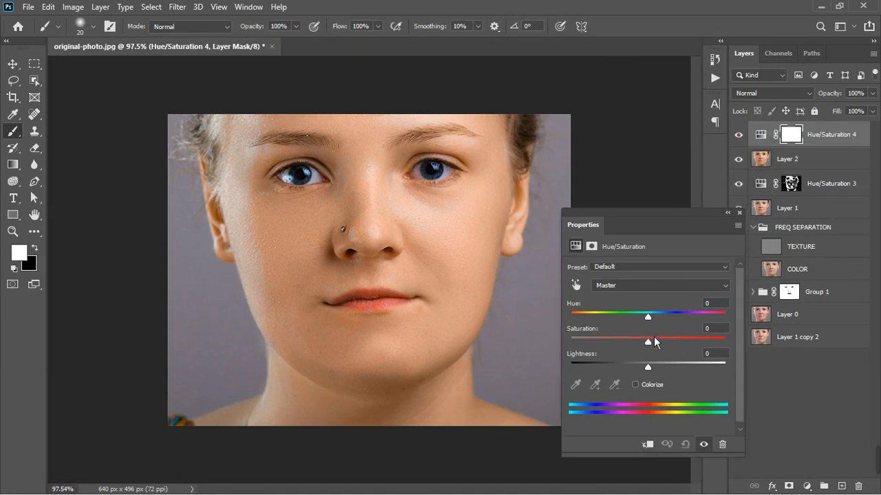
left_click_drag(648, 317, 659, 350)
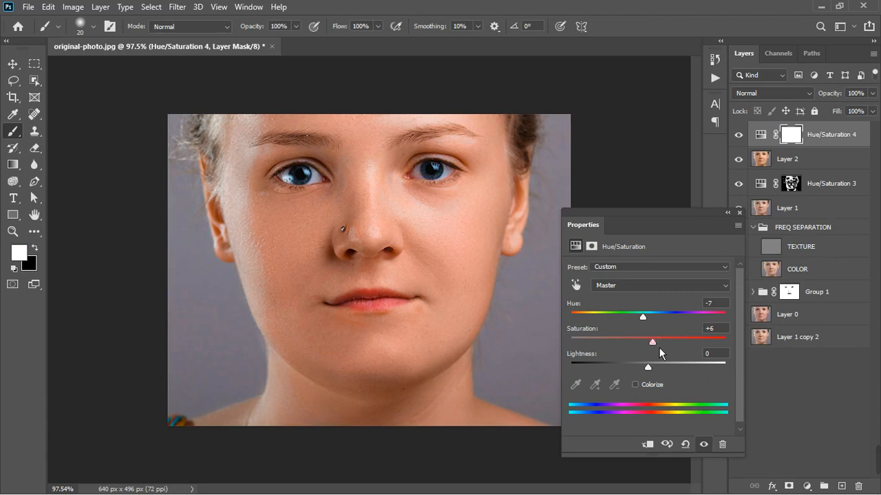
left_click(739, 213)
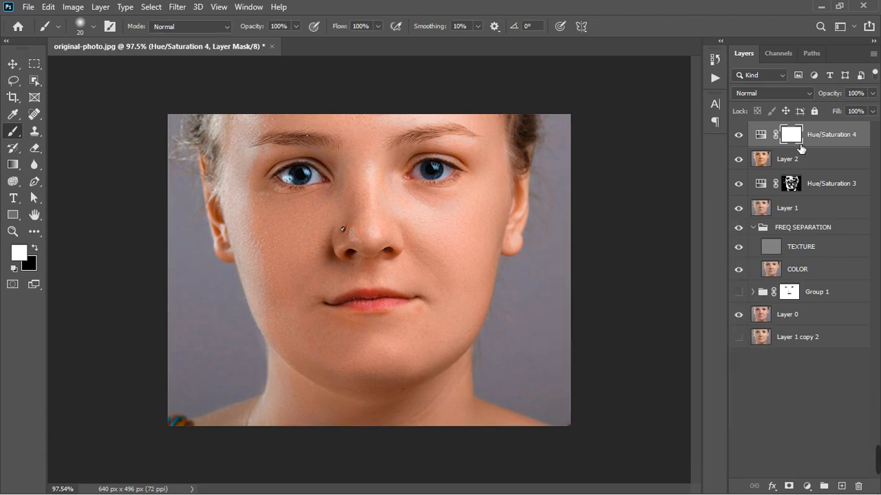
- Limit the new Hue/Saturation layer to the lips by inverting its mask and painting them white, and set its opacity to 71%
left_click_drag(792, 138, 798, 141)
key("ctrl+i")
scroll(381, 307, "up", 3)
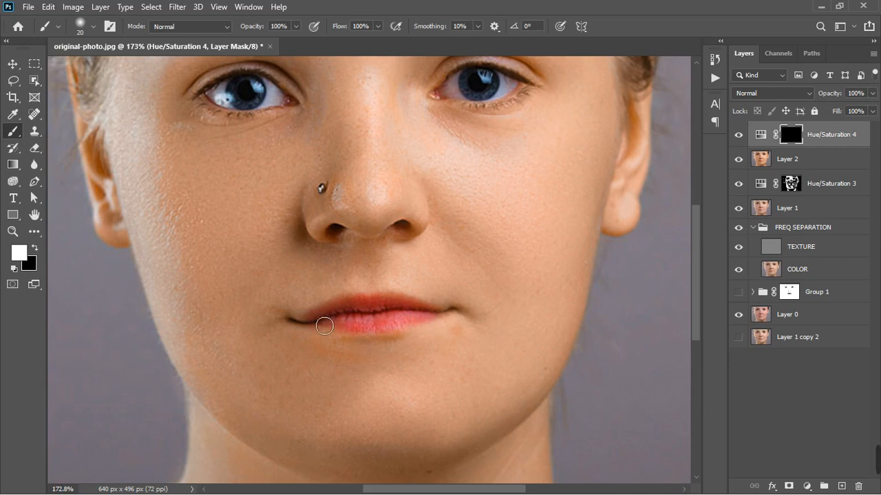
mouse_move(438, 324)
left_mouse_down()
mouse_move(363, 314)
mouse_move(437, 324)
left_mouse_up()
scroll(434, 321, "down", 5)
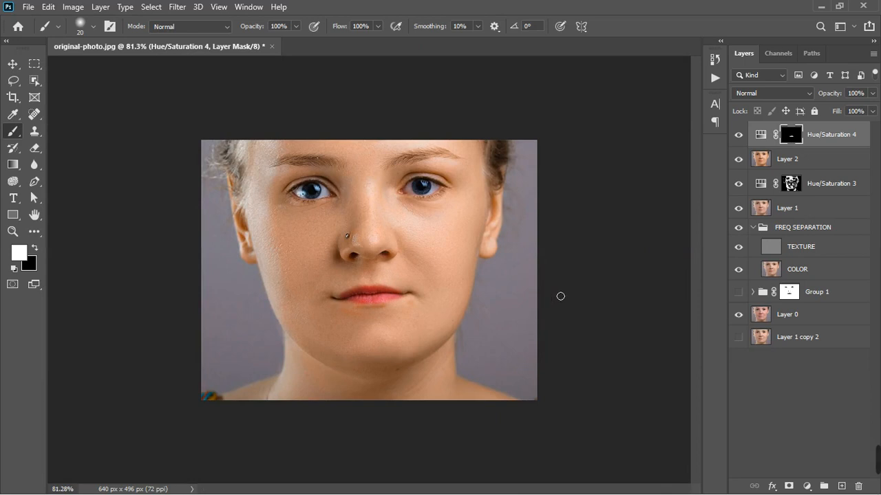
left_click_drag(872, 94, 862, 118)
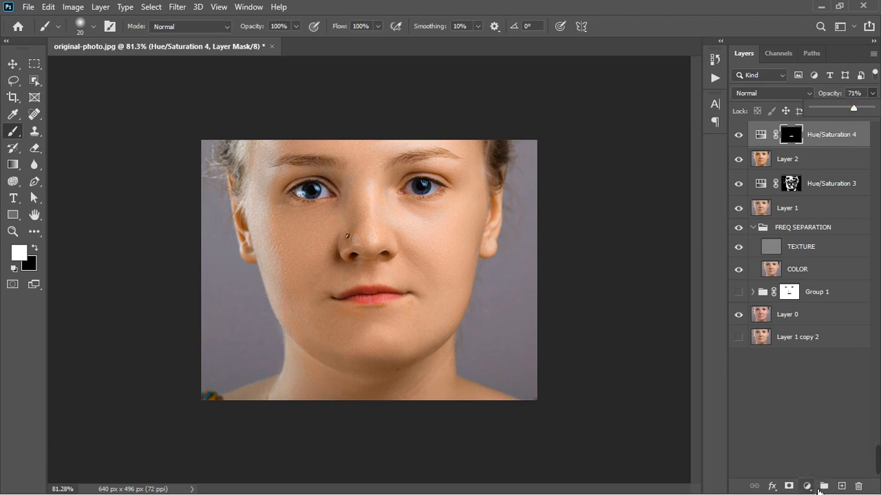
- Add a Color Balance adjustment layer on top and shift all three color axes of the Shadows slightly
left_click(808, 486)
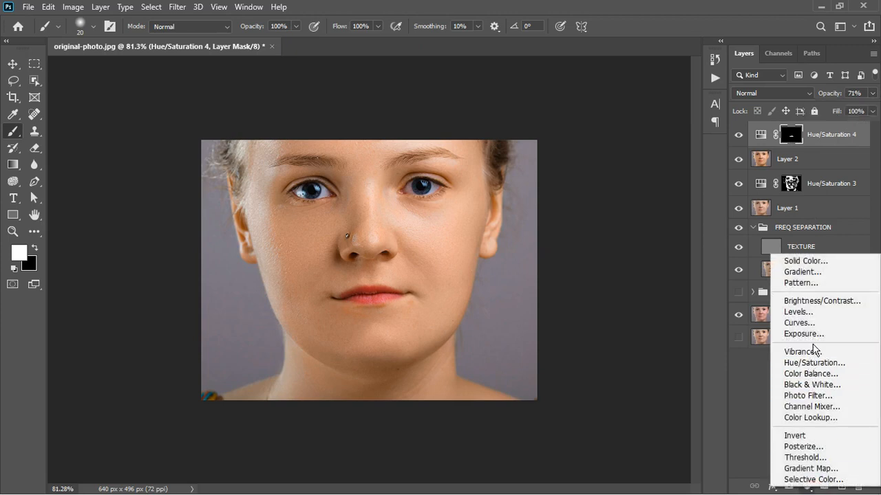
left_click(819, 384)
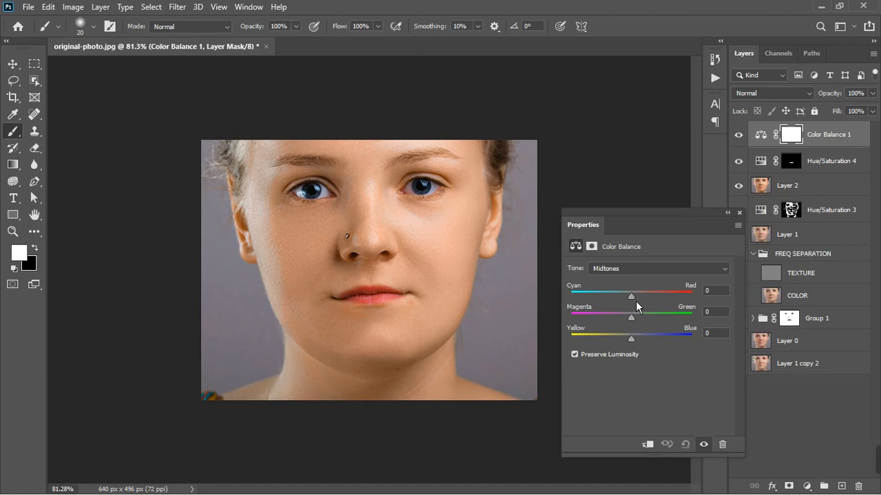
left_click(641, 273)
left_click(631, 276)
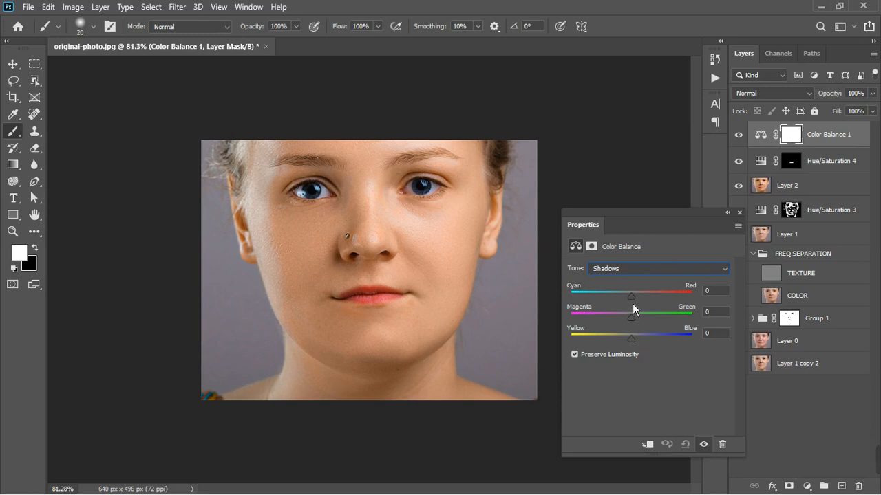
left_click_drag(637, 301, 636, 300)
left_click_drag(637, 341, 638, 343)
left_click_drag(639, 322, 635, 321)
- Shift the color balance of the Highlights slightly on the cyan-red, magenta-green and yellow-blue axes
left_click(633, 268)
left_click(628, 305)
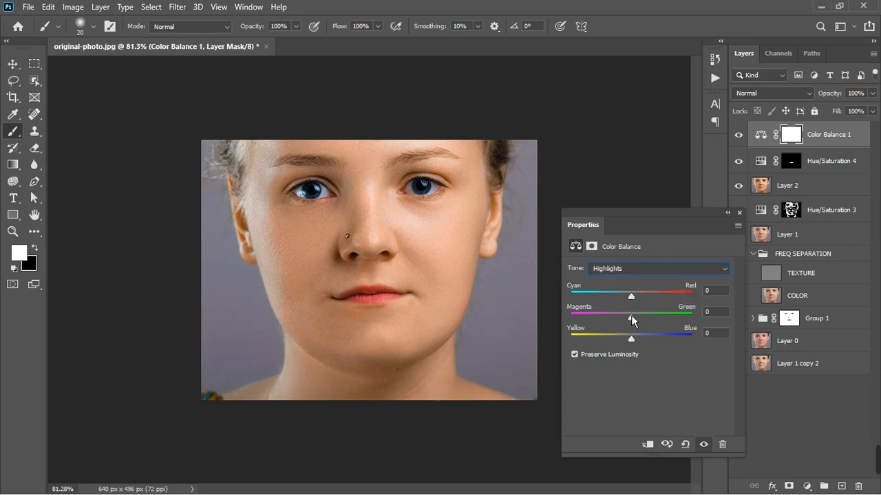
left_click_drag(635, 321, 639, 302)
left_click_drag(638, 302, 637, 302)
left_click_drag(635, 341, 637, 342)
- Fine-tune the color balance of the Midtones on all three axes and close the adjustment's settings
left_click(654, 269)
left_click(650, 291)
left_click_drag(638, 322, 639, 323)
left_click_drag(638, 303, 634, 302)
left_click(628, 305)
left_click_drag(638, 344, 636, 346)
left_click(739, 212)
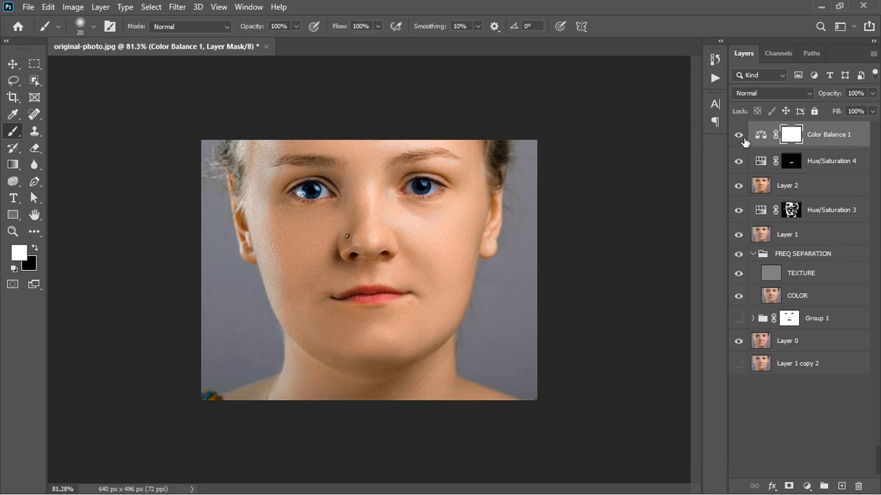
- Compare the portrait with and without the Color Balance layer, both close up and as a whole
left_click(743, 138)
left_click(743, 138)
left_click(742, 138)
left_click(743, 138)
scroll(370, 247, "up", 3)
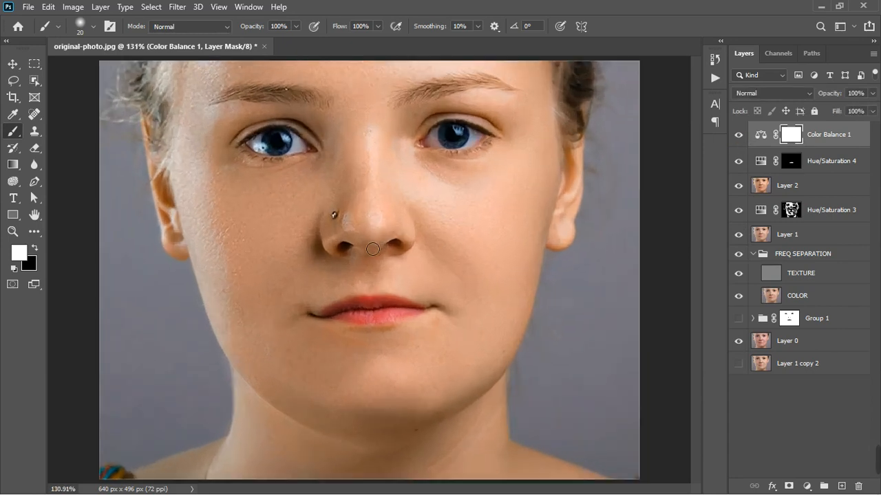
left_click(743, 140)
left_click(743, 138)
scroll(486, 219, "down", 3)
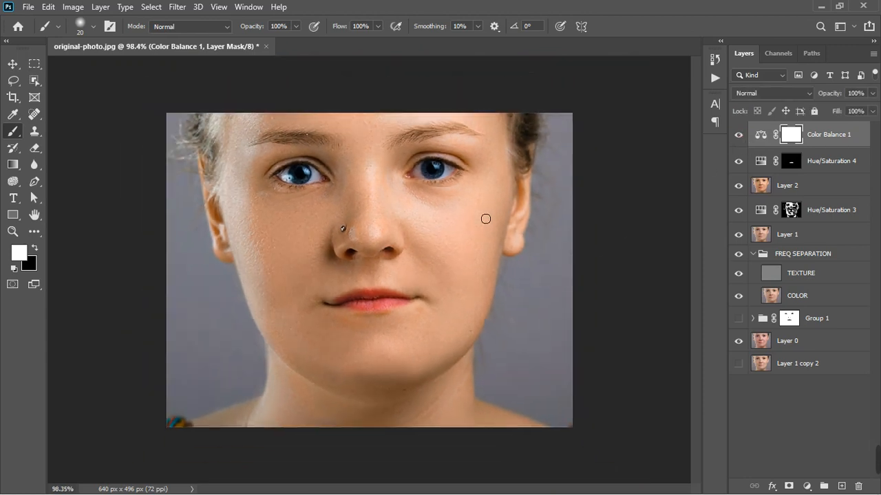
scroll(485, 218, "down", 1)
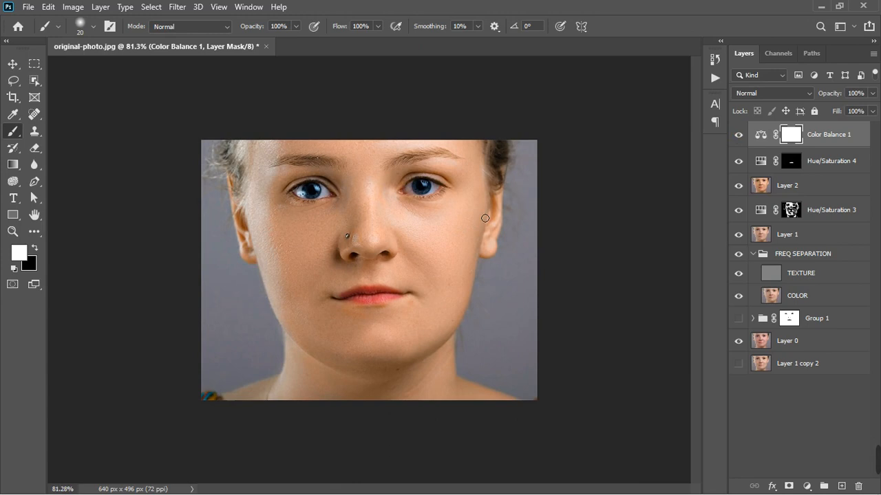